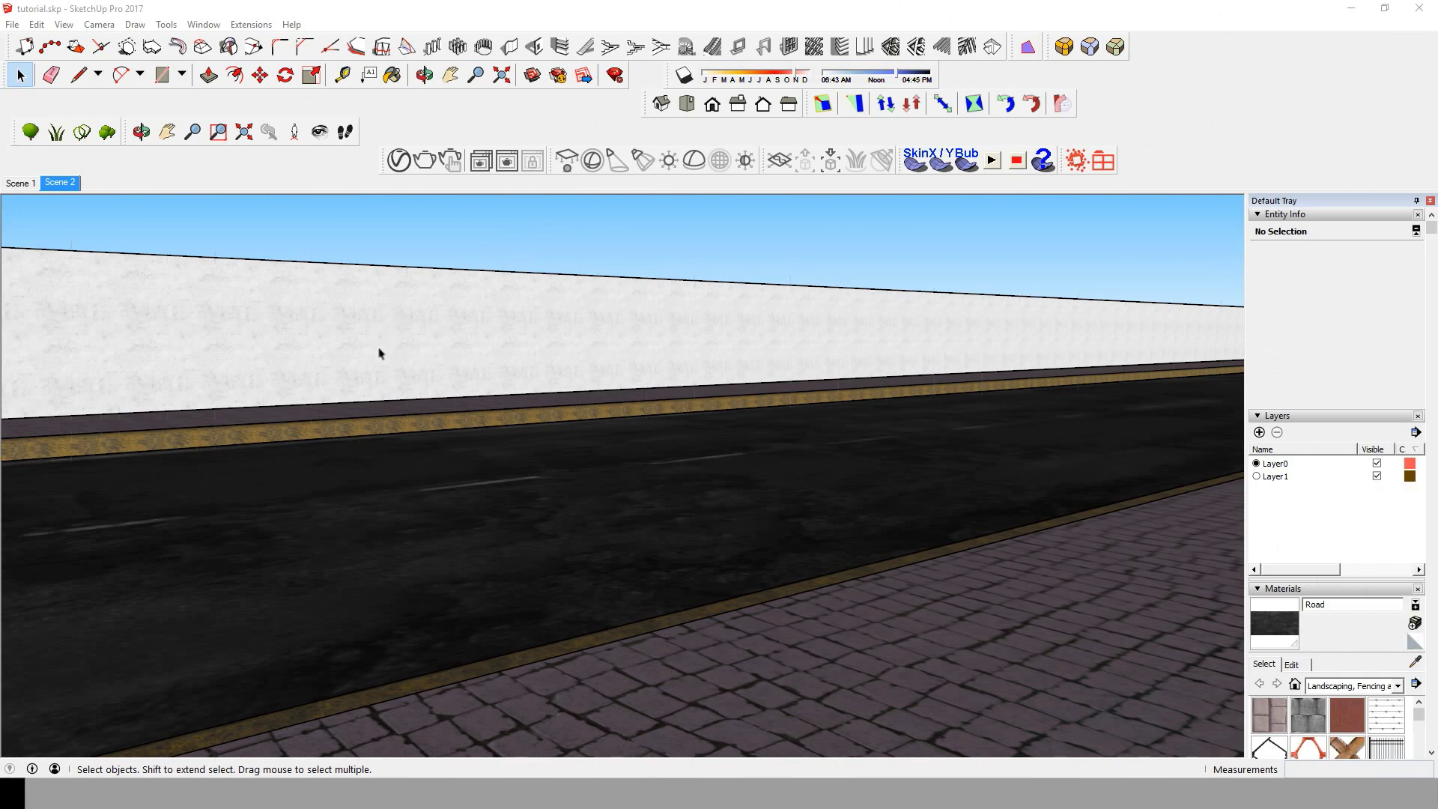
- Open the V-Ray material editor and bring up the Road material's parameters
left_click(397, 160)
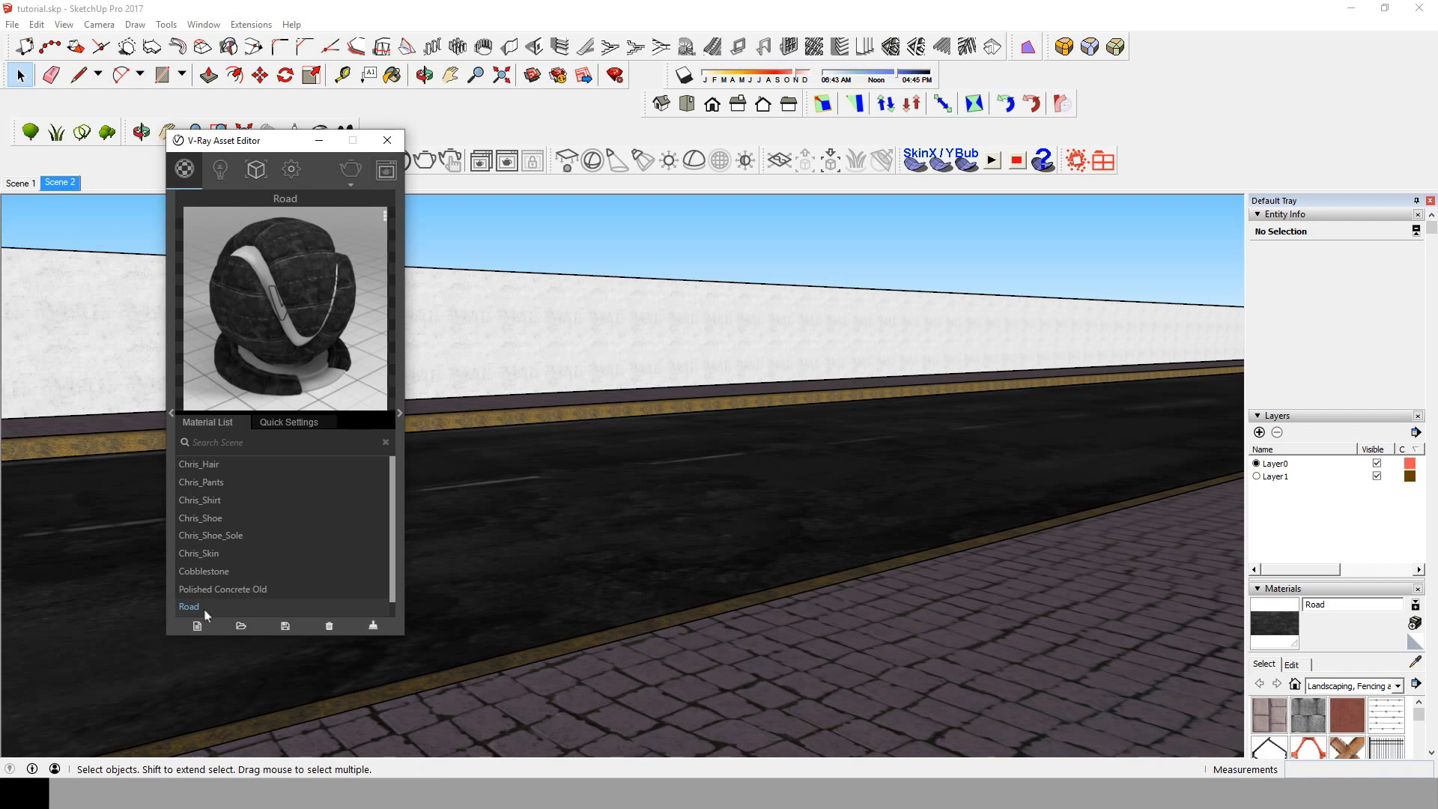
scroll(204, 608, "down", 1)
left_click(404, 413)
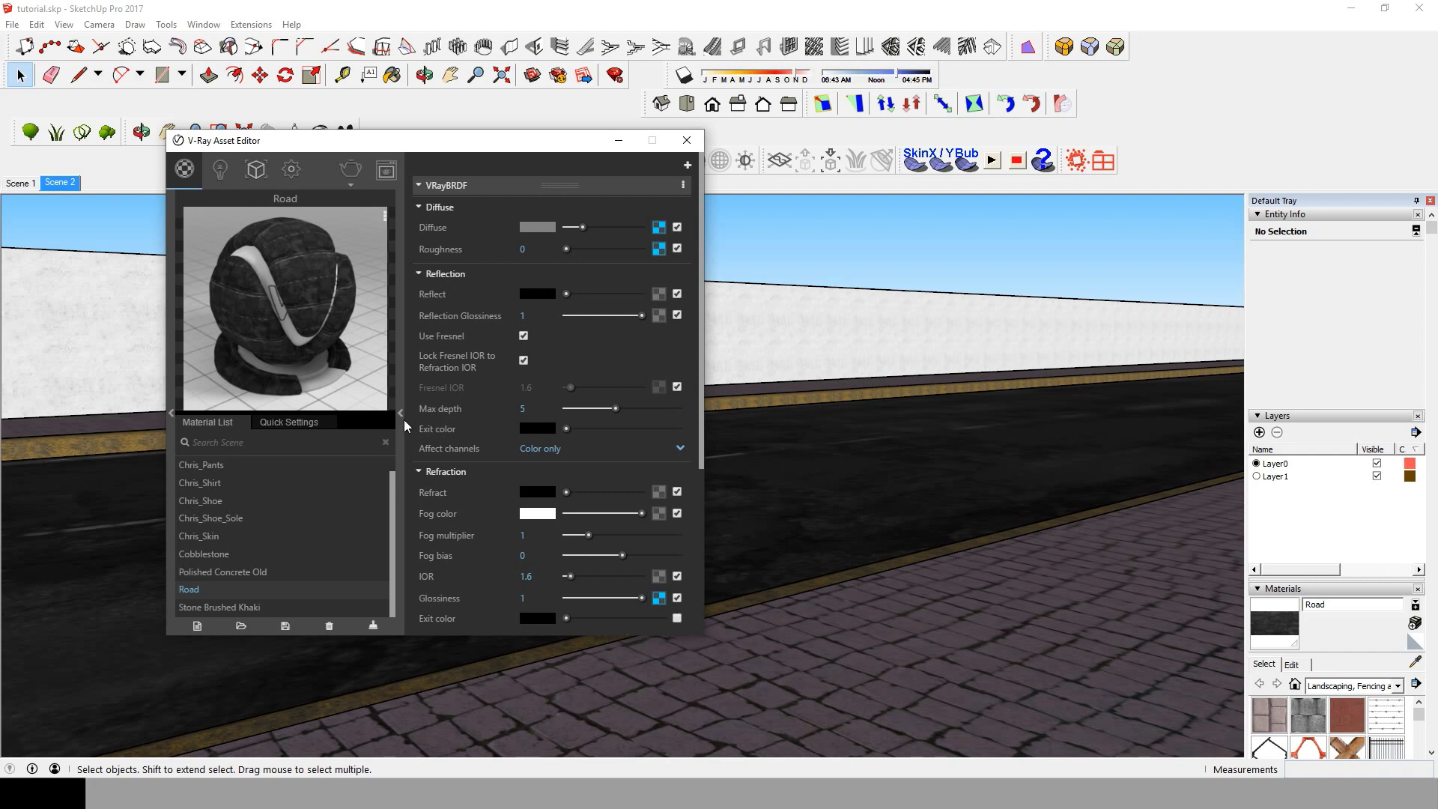
- Add a Diffuse layer to Road, expand it, and open its texture-type choices
left_click(687, 166)
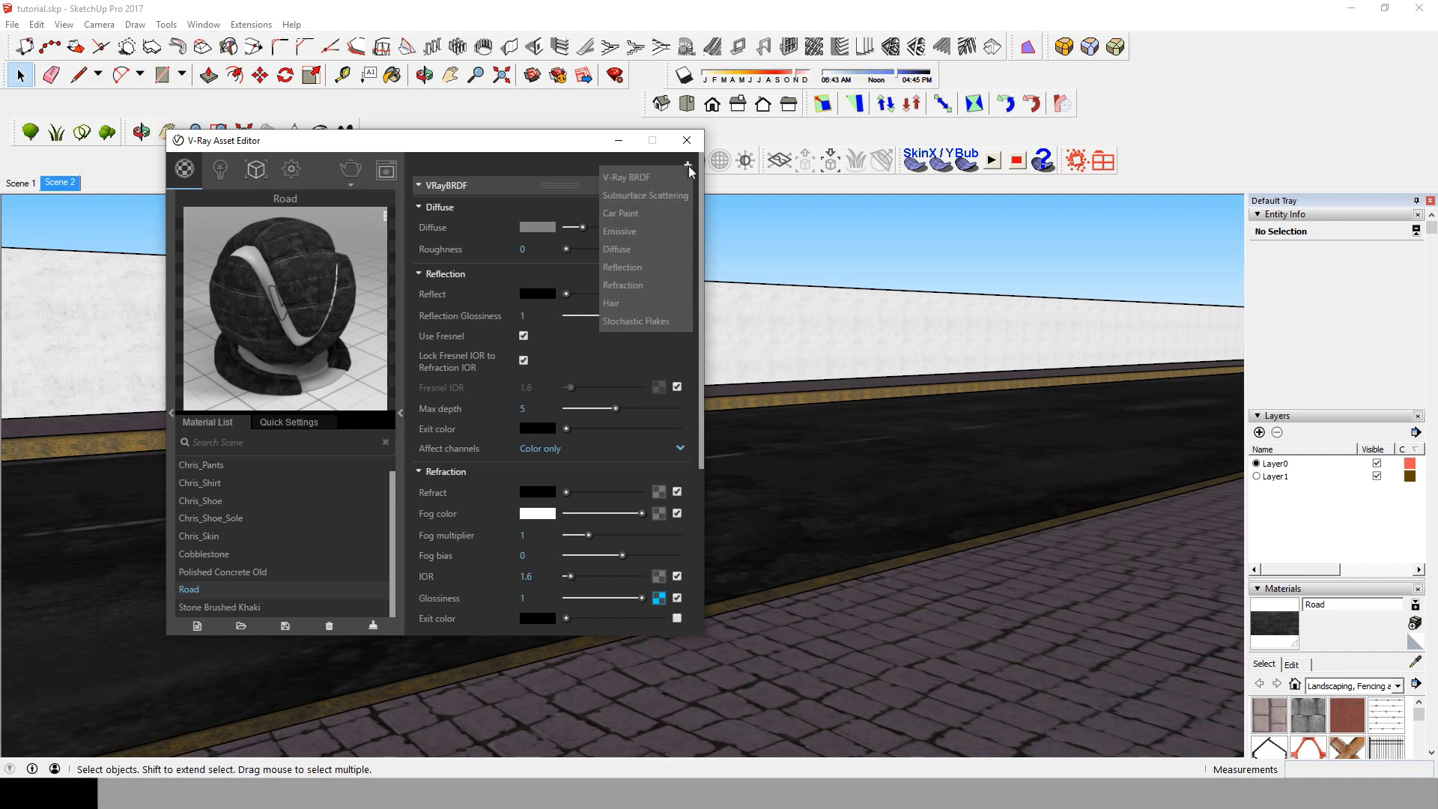
left_click(658, 249)
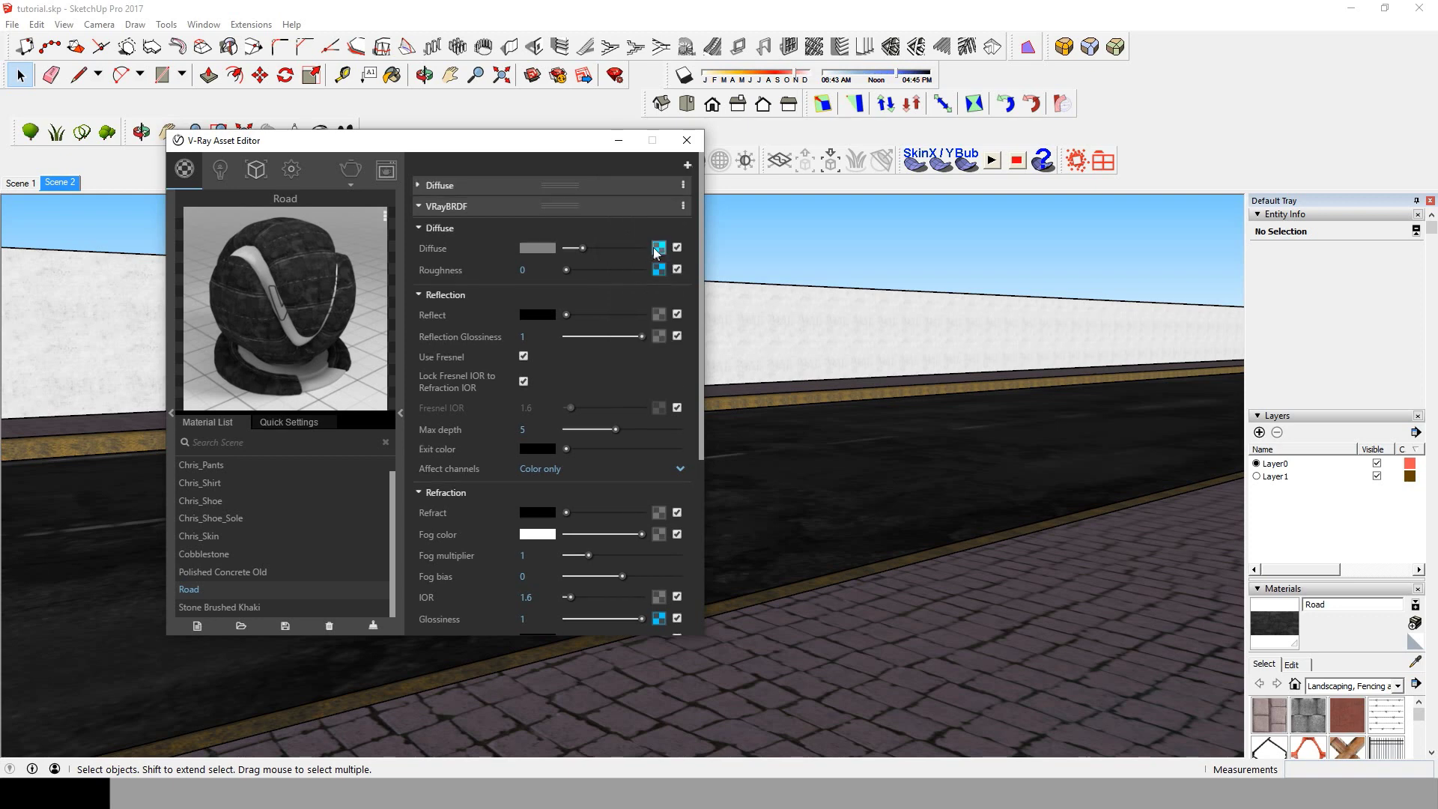
left_click(418, 186)
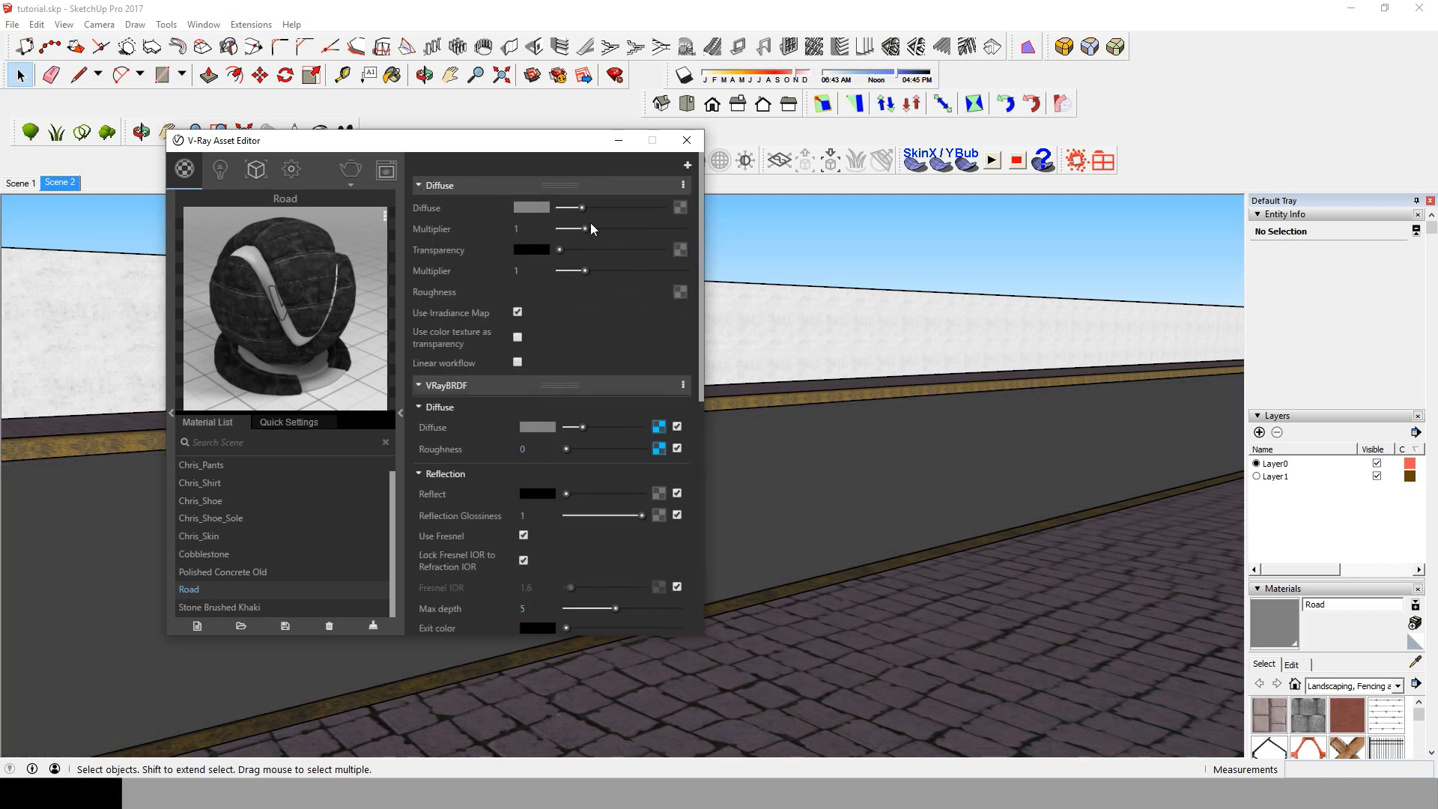
left_click(680, 207)
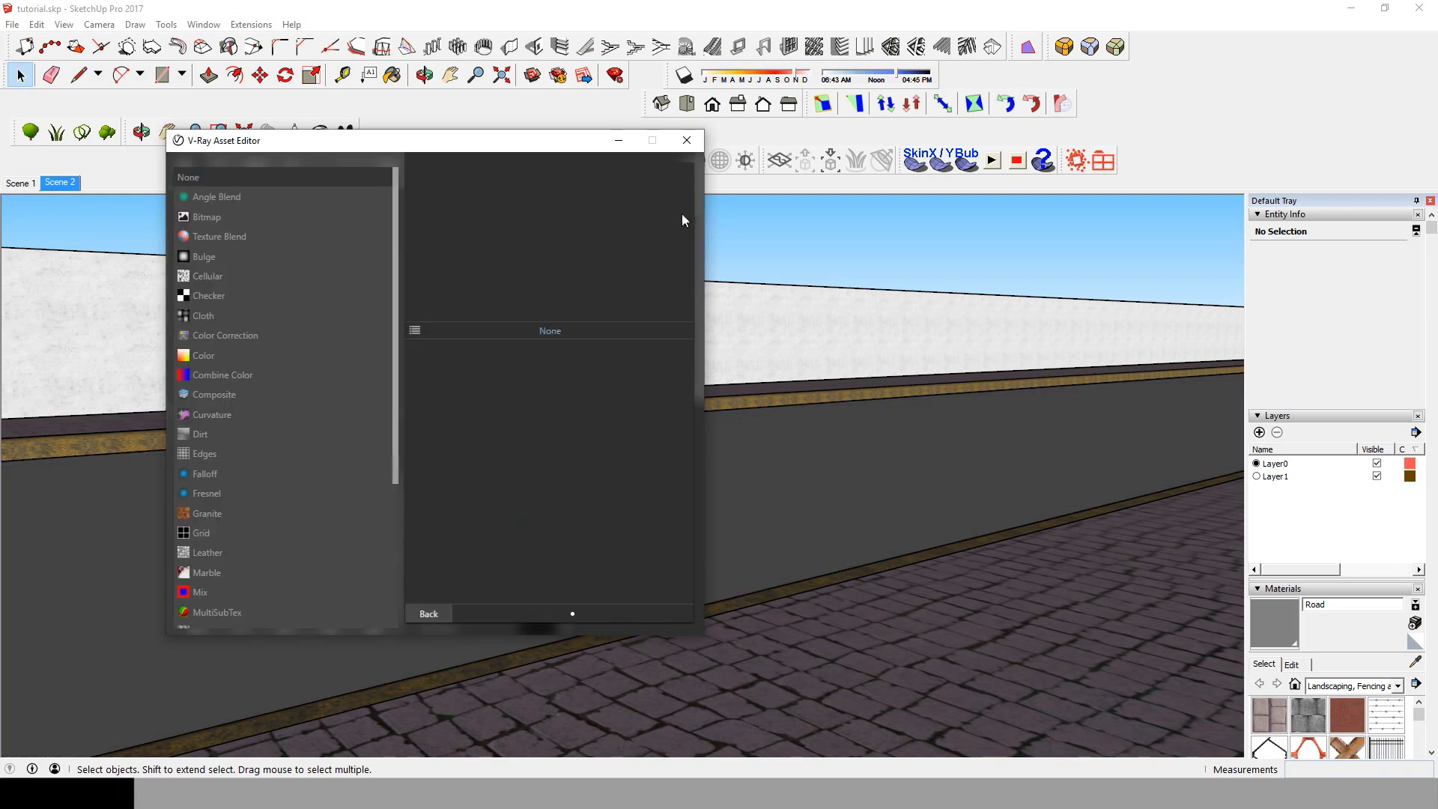
- Load the 3K alpha-masked CityStreetRoadMarkingsZebraCrossing002 image as the Diffuse bitmap
left_click(242, 212)
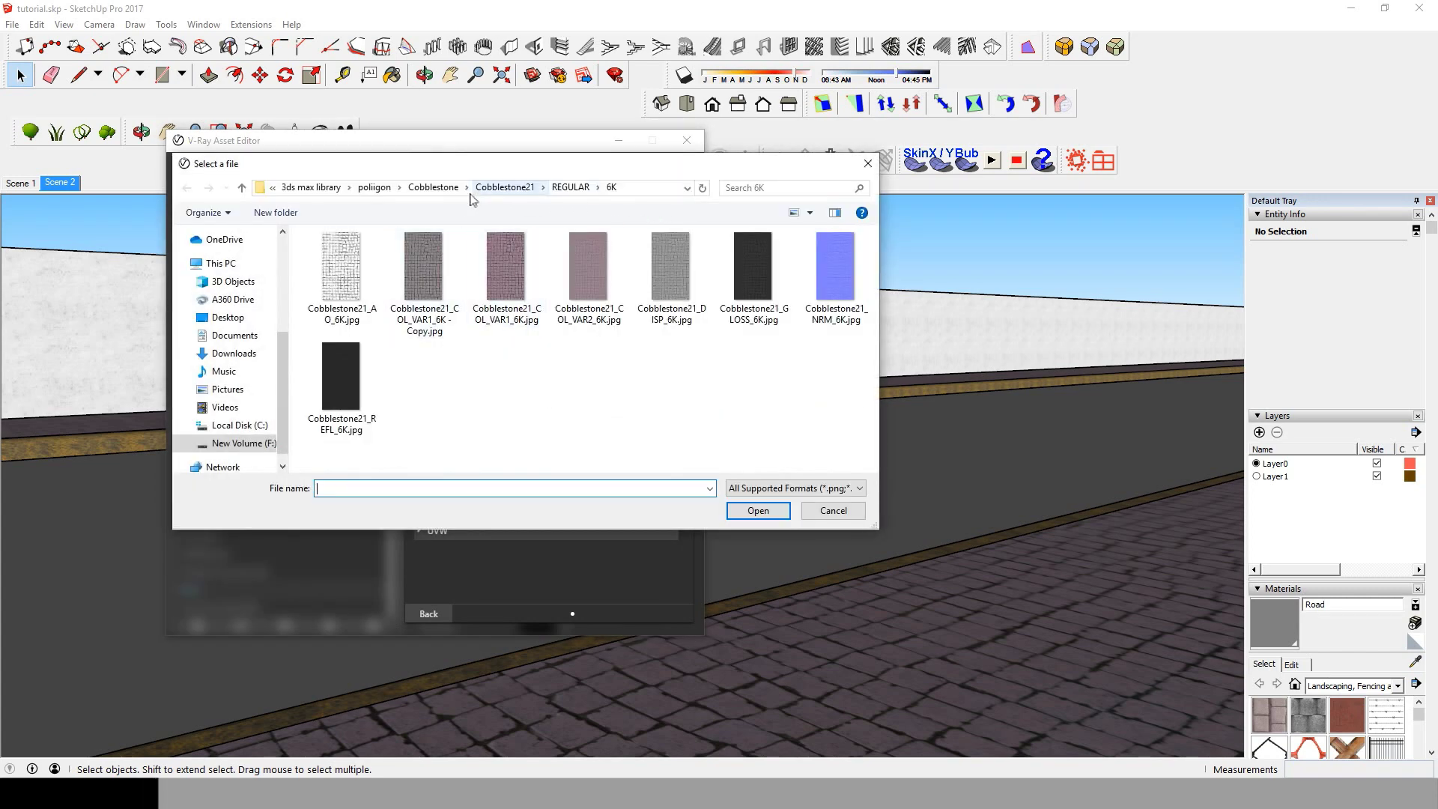
left_click(374, 187)
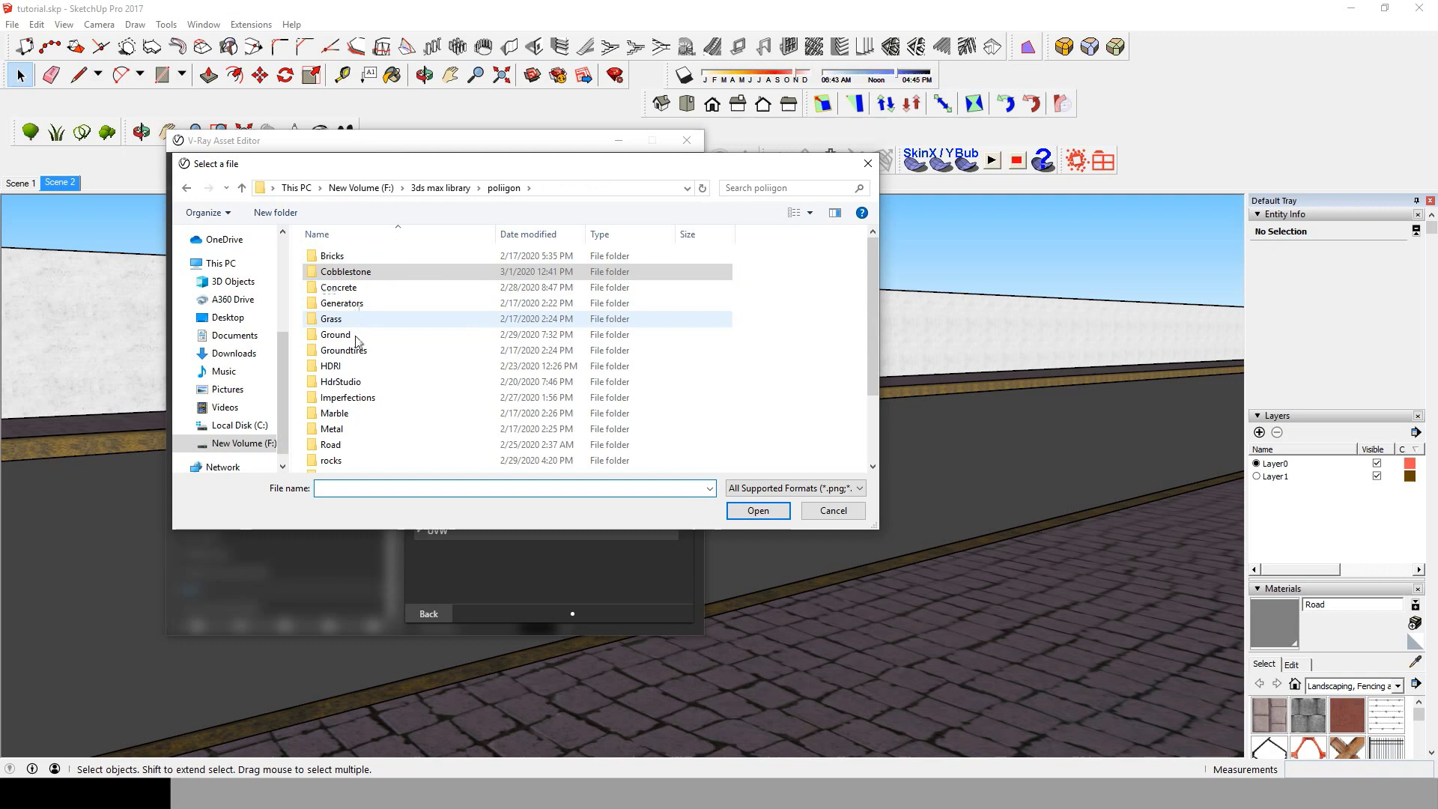
scroll(361, 373, "down", 1)
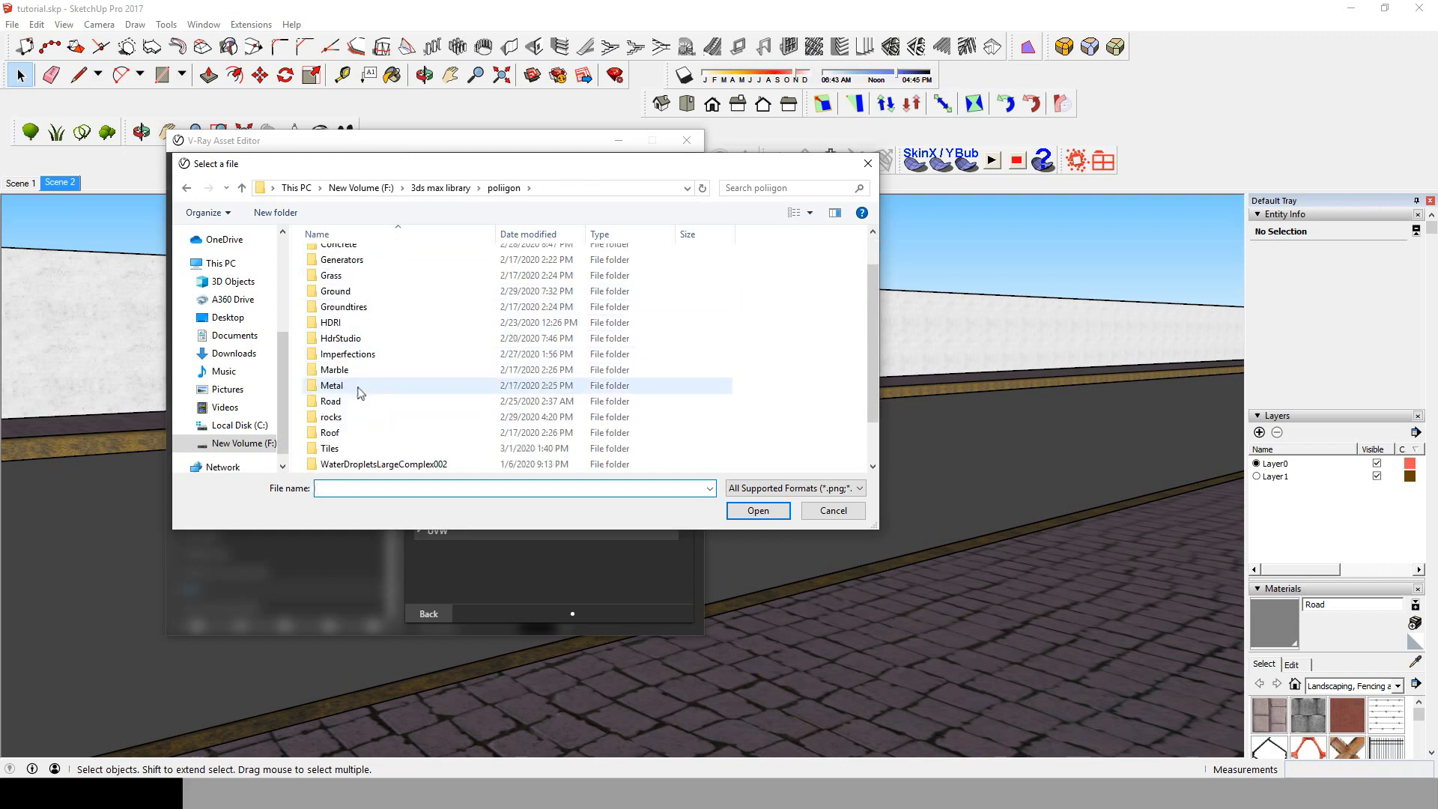
double_click(354, 401)
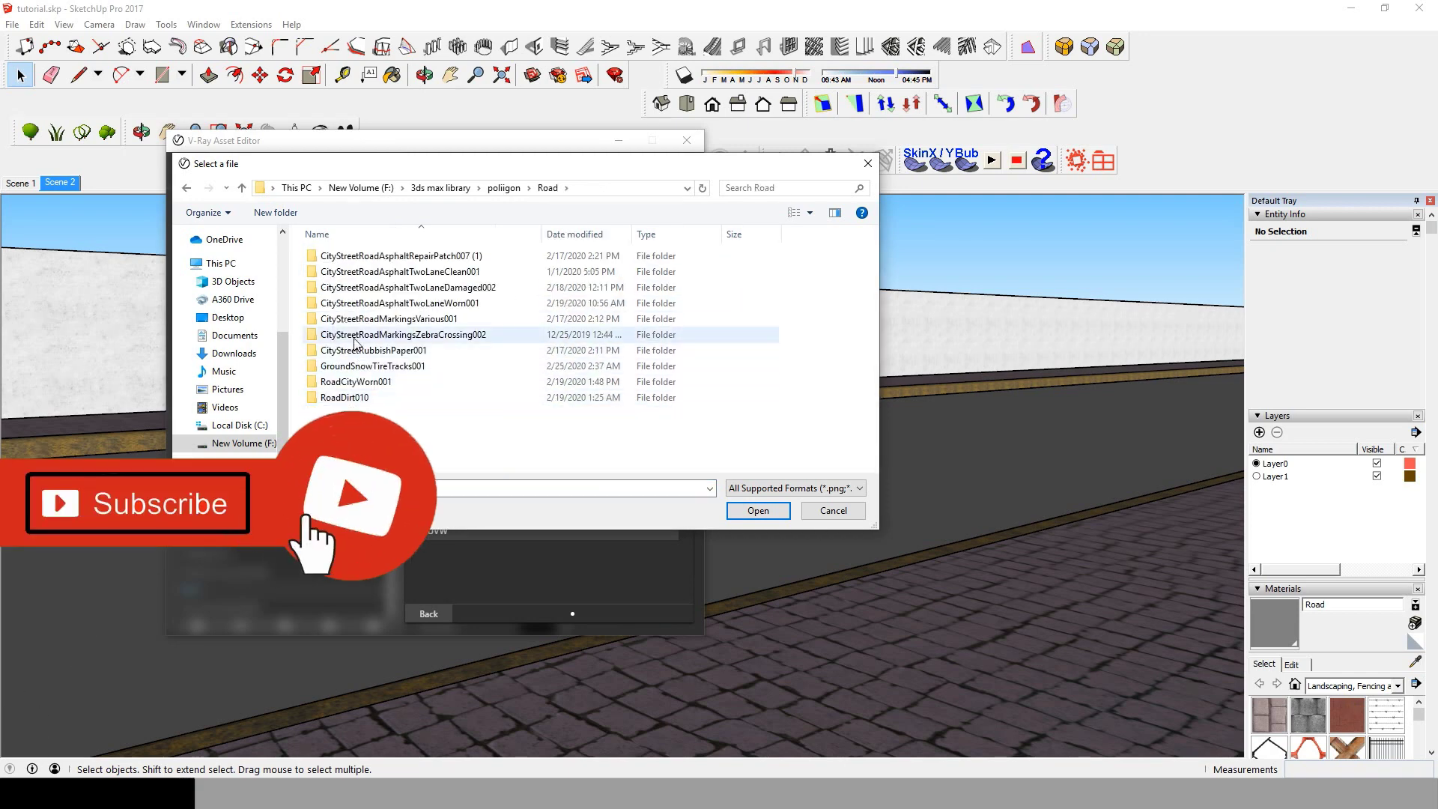
double_click(434, 335)
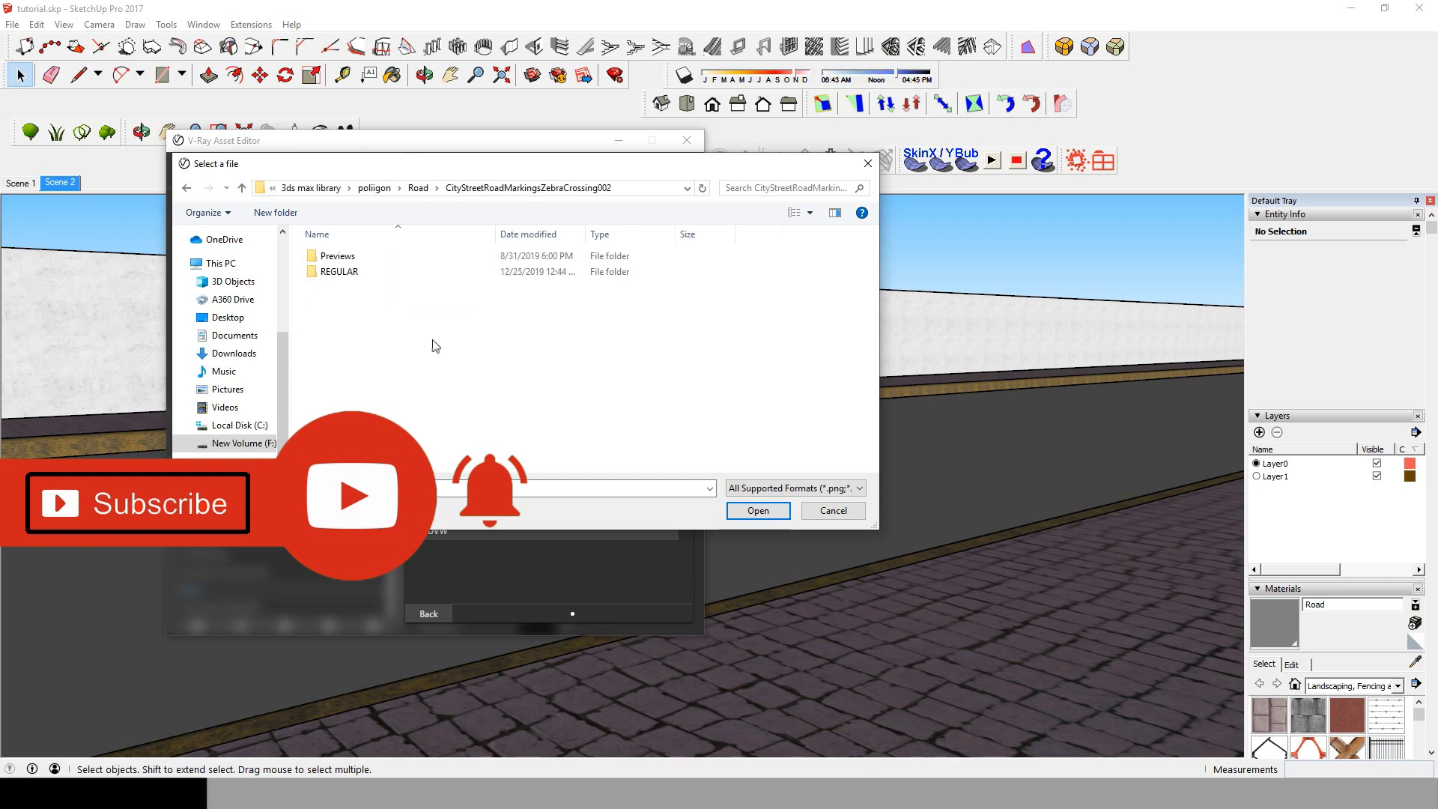
double_click(360, 273)
double_click(358, 258)
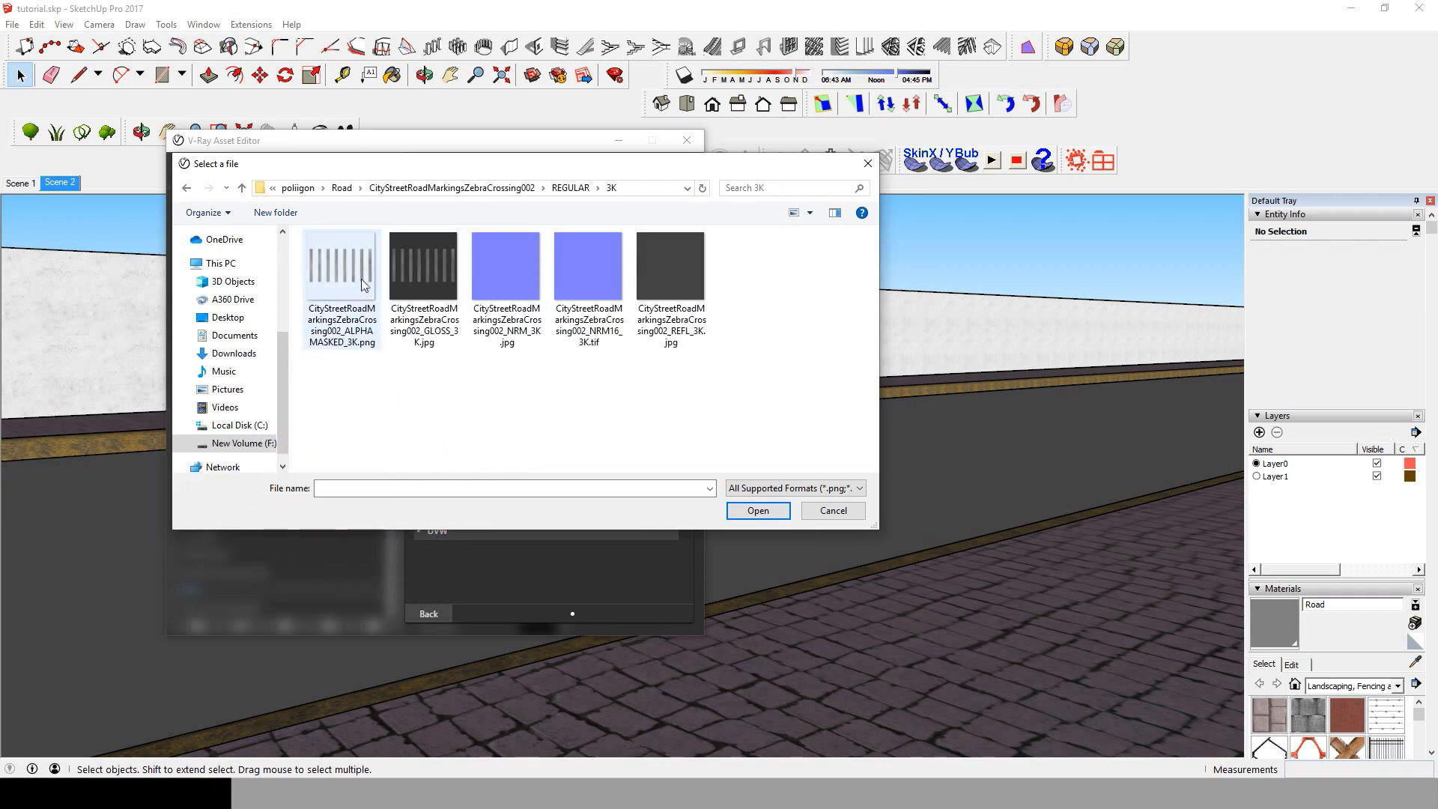
double_click(361, 276)
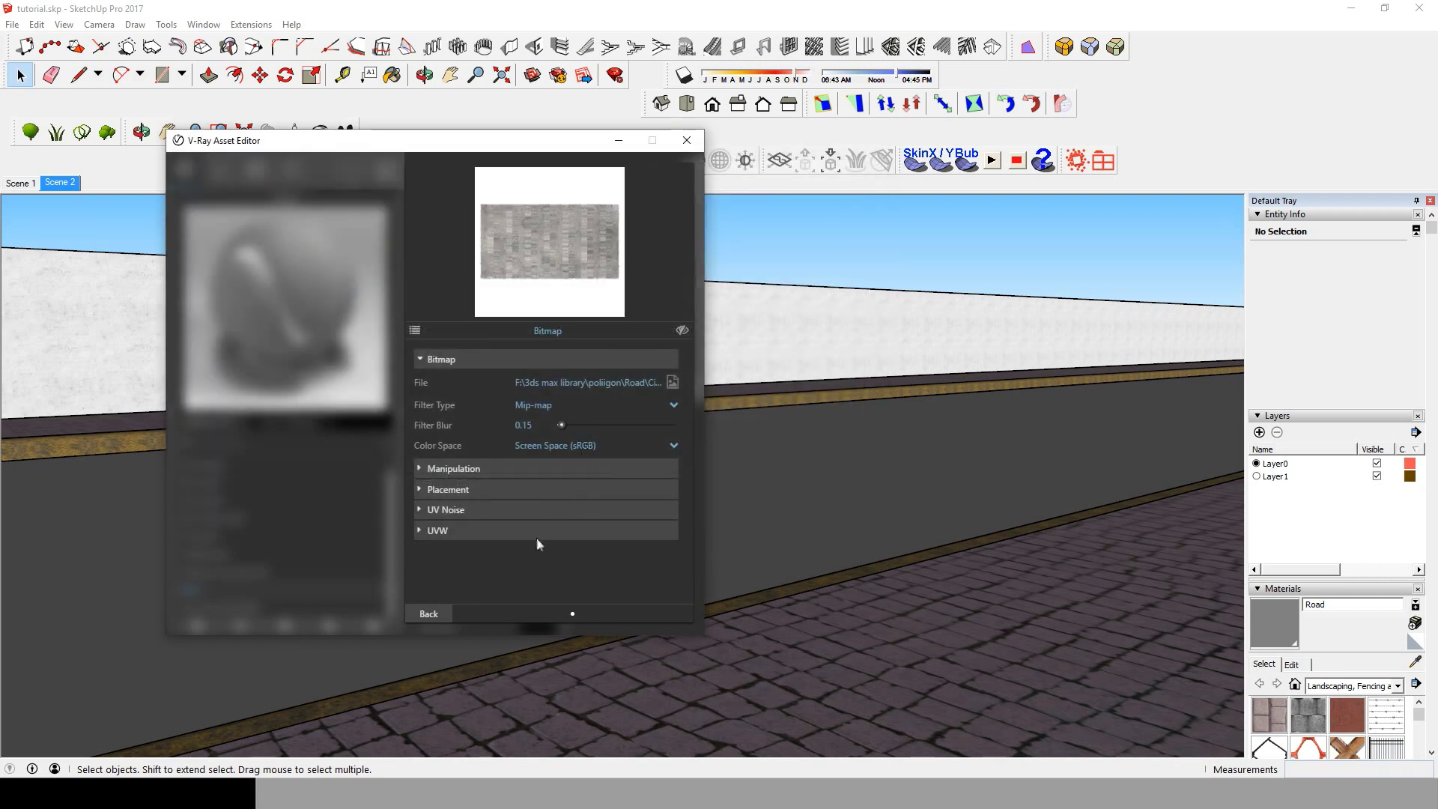
- Untick Tile for the zebra bitmap, expand UV Noise and UVW, and move the editor aside
left_click(434, 490)
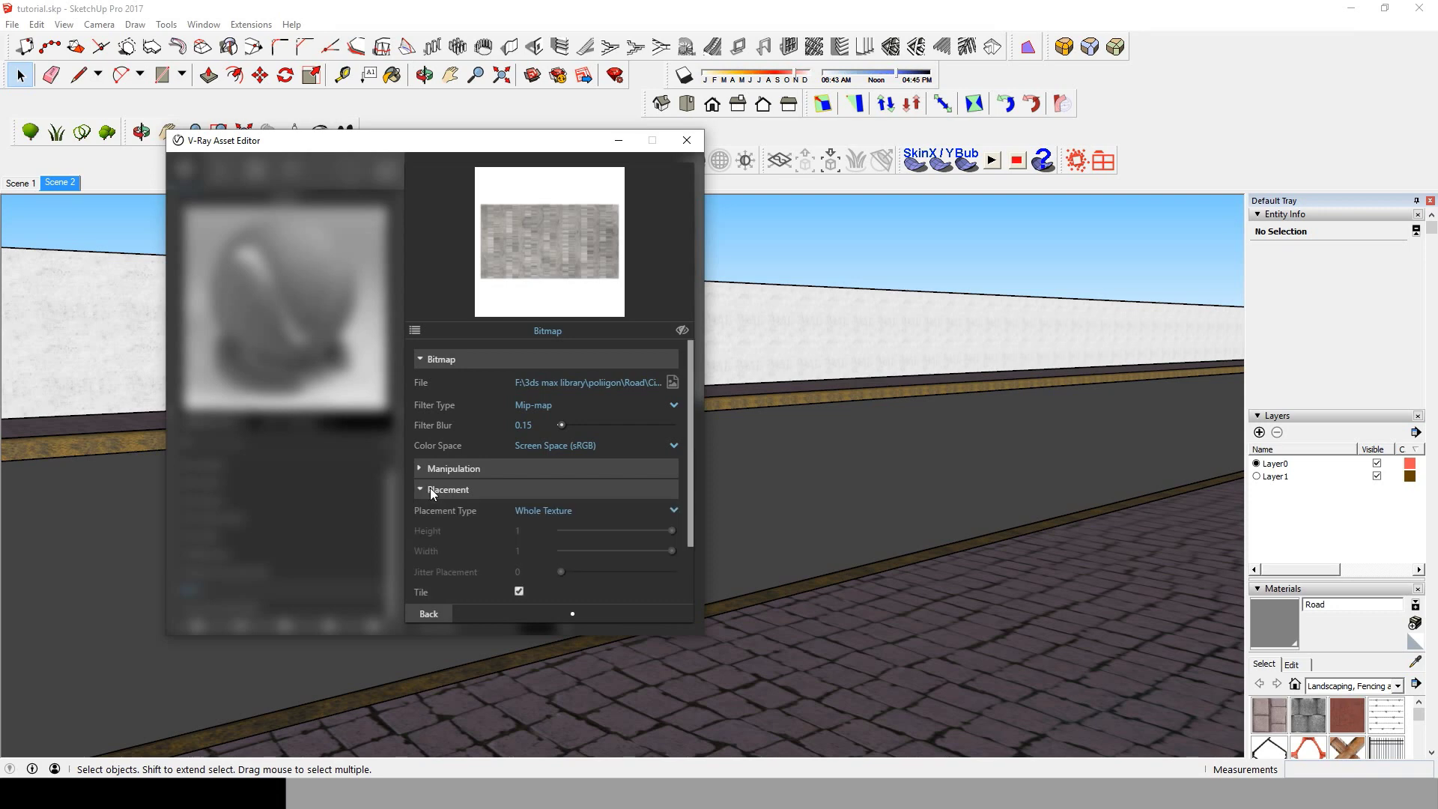
left_click(519, 592)
scroll(452, 563, "down", 2)
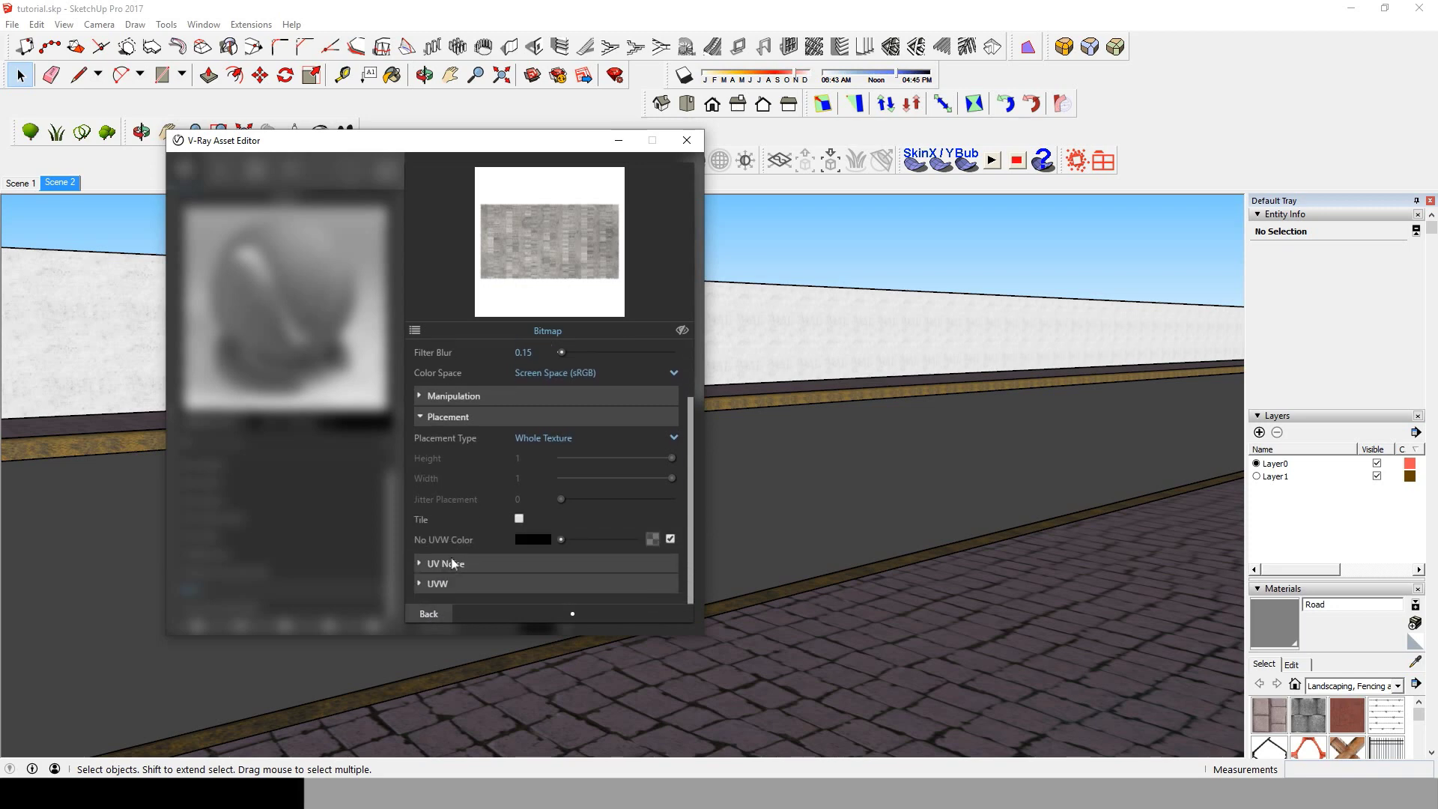
left_click(451, 565)
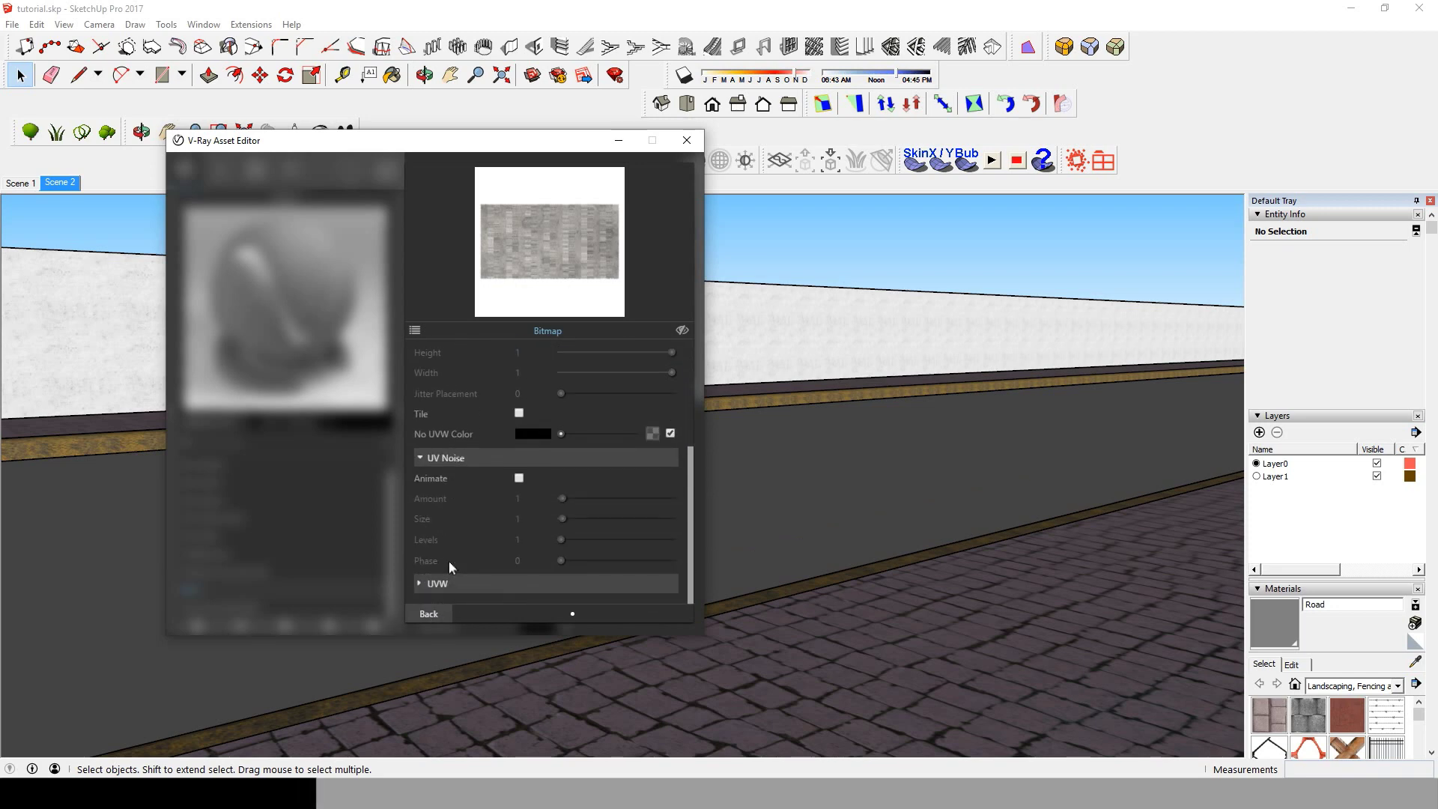
left_click(444, 582)
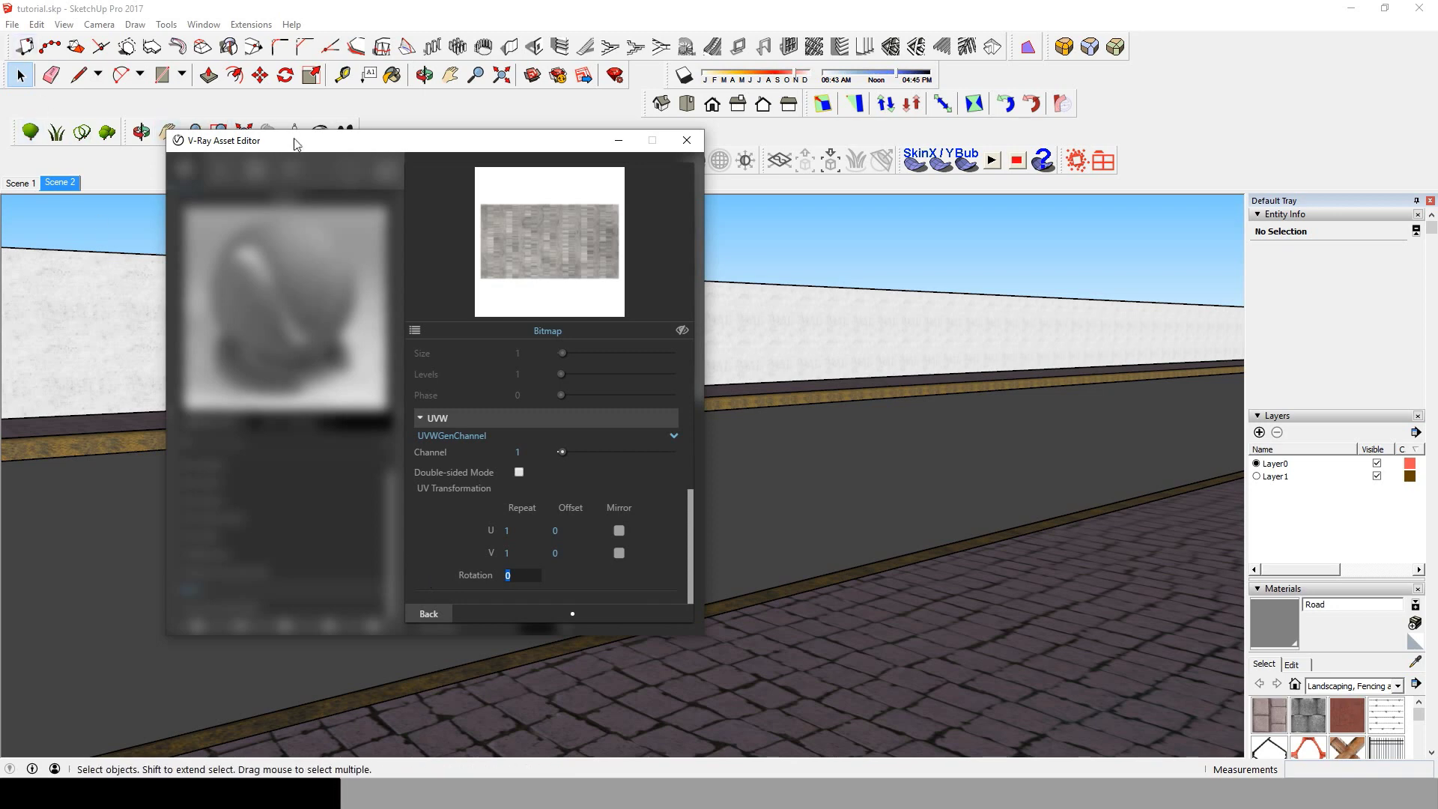
left_click_drag(294, 144, 183, 200)
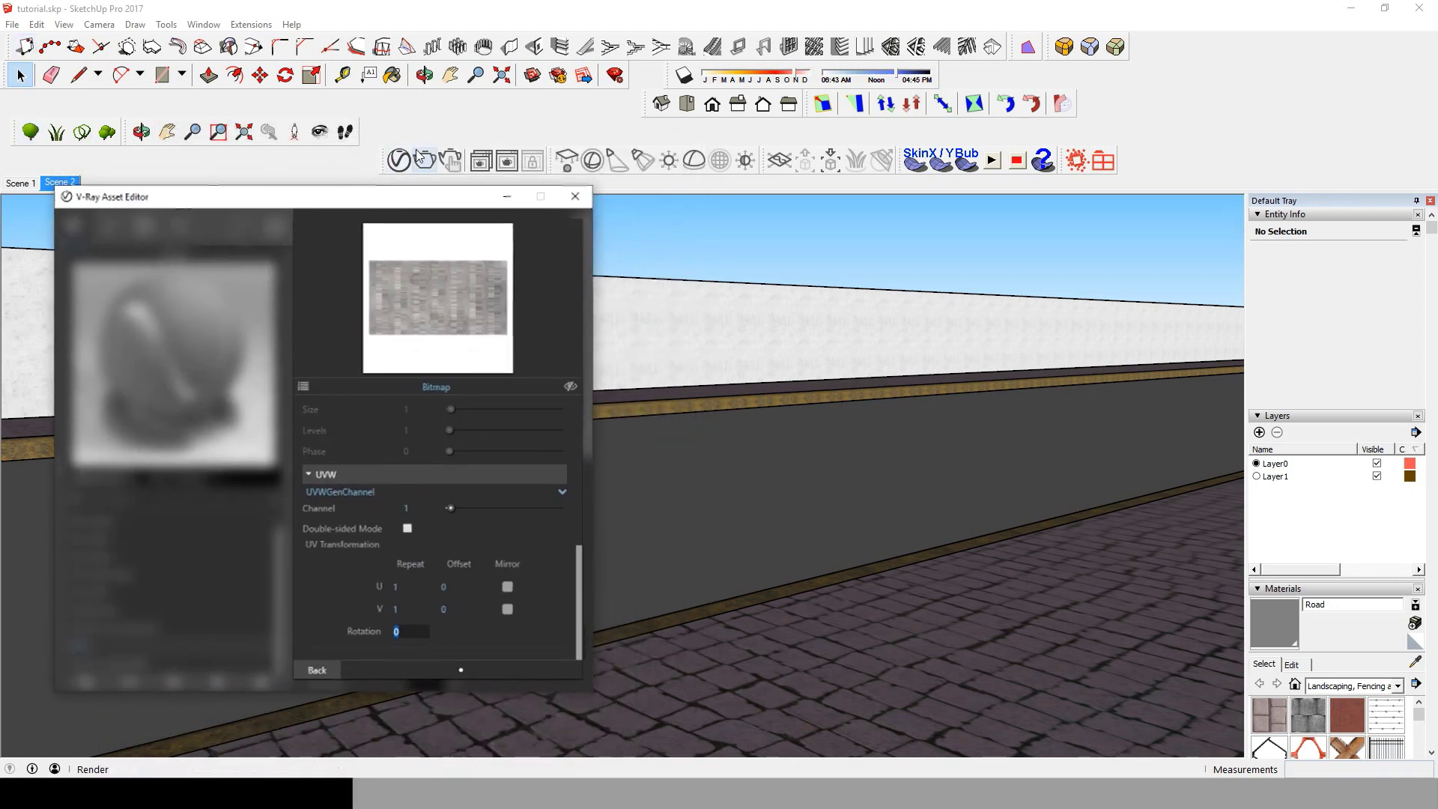
- Change the V-Ray Render Output image width, giving a 600 × 338 frame
left_click(317, 670)
left_click(177, 226)
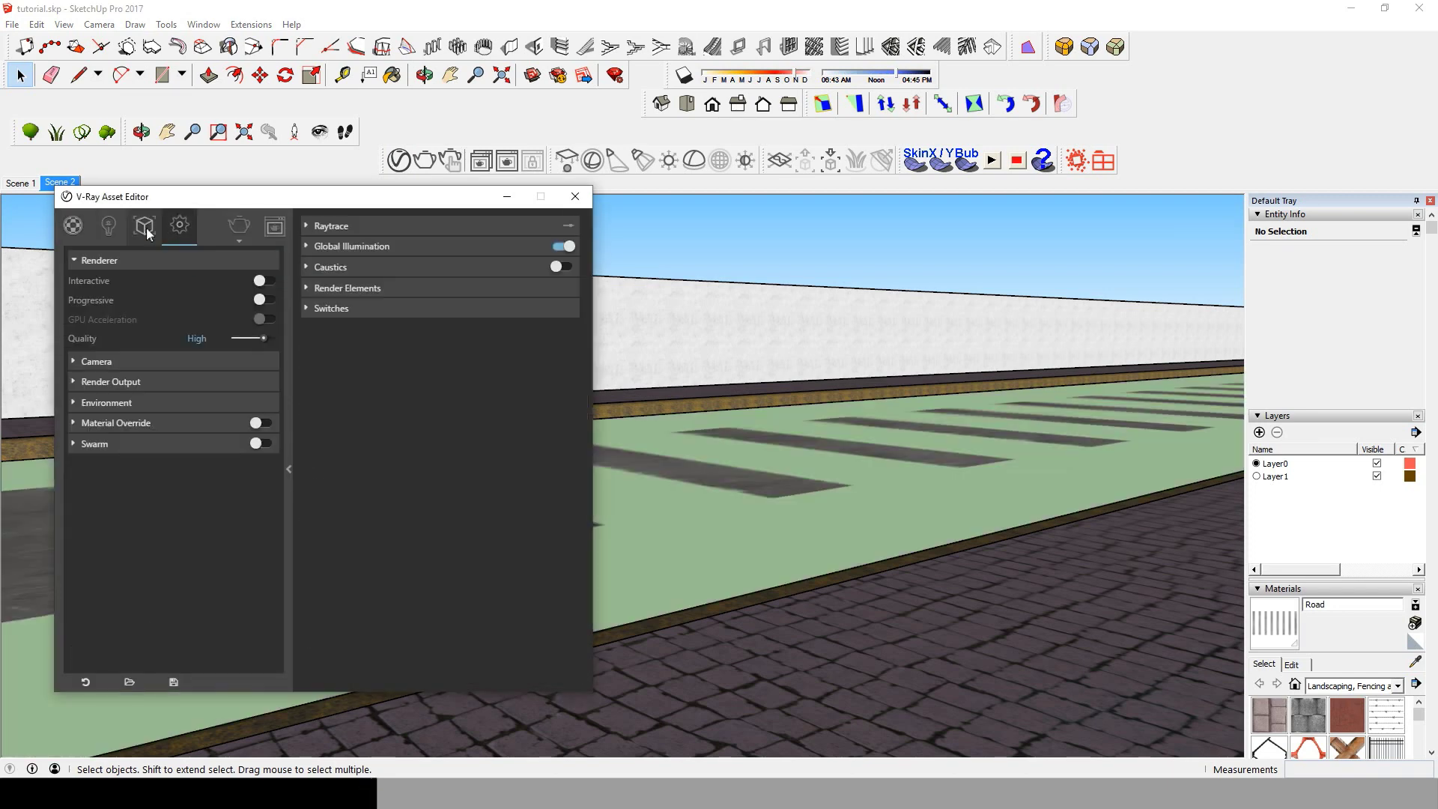
left_click(111, 381)
left_click(191, 442)
type("800")
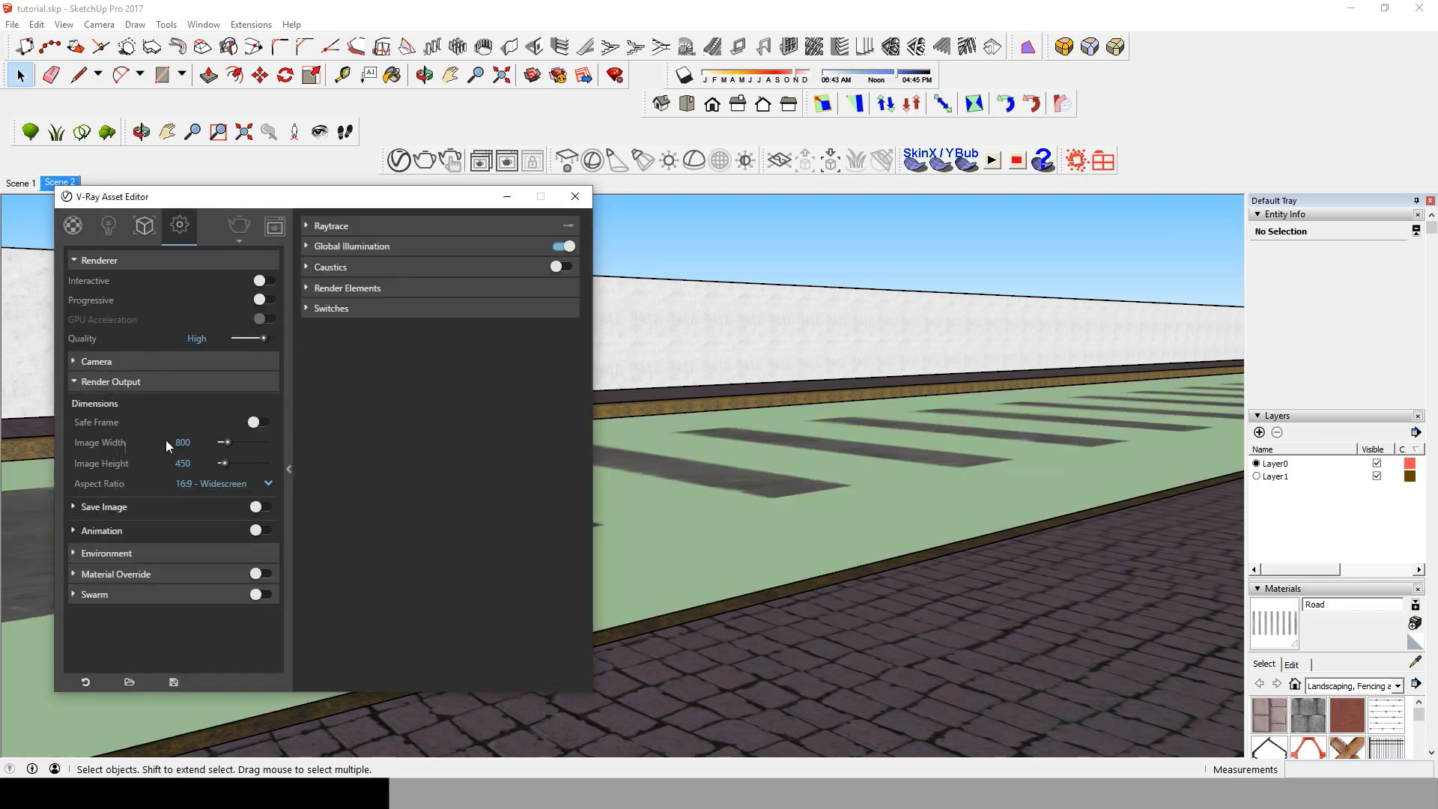
- Run an interactive region render of the frame centre, then stop it
left_click(261, 281)
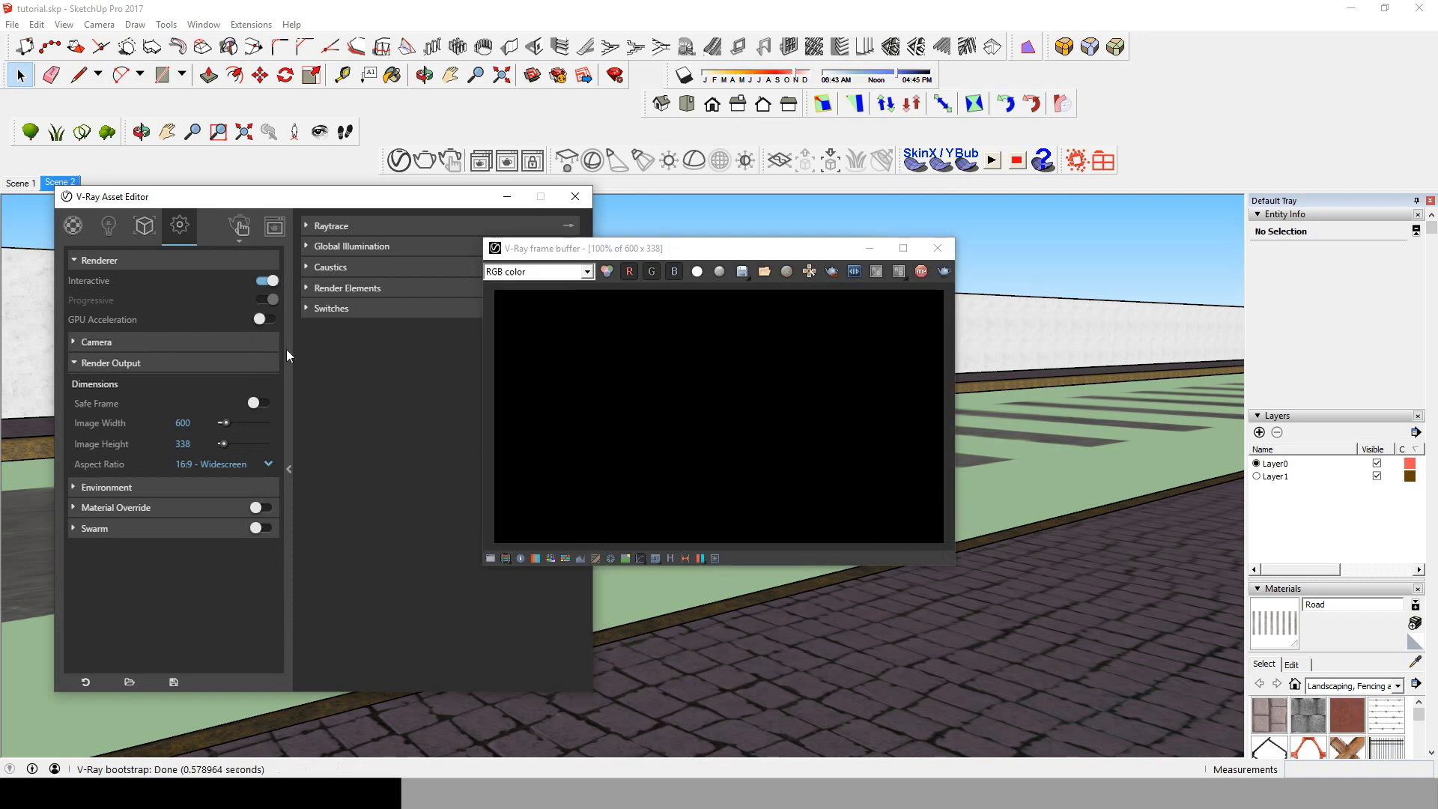
left_click(854, 271)
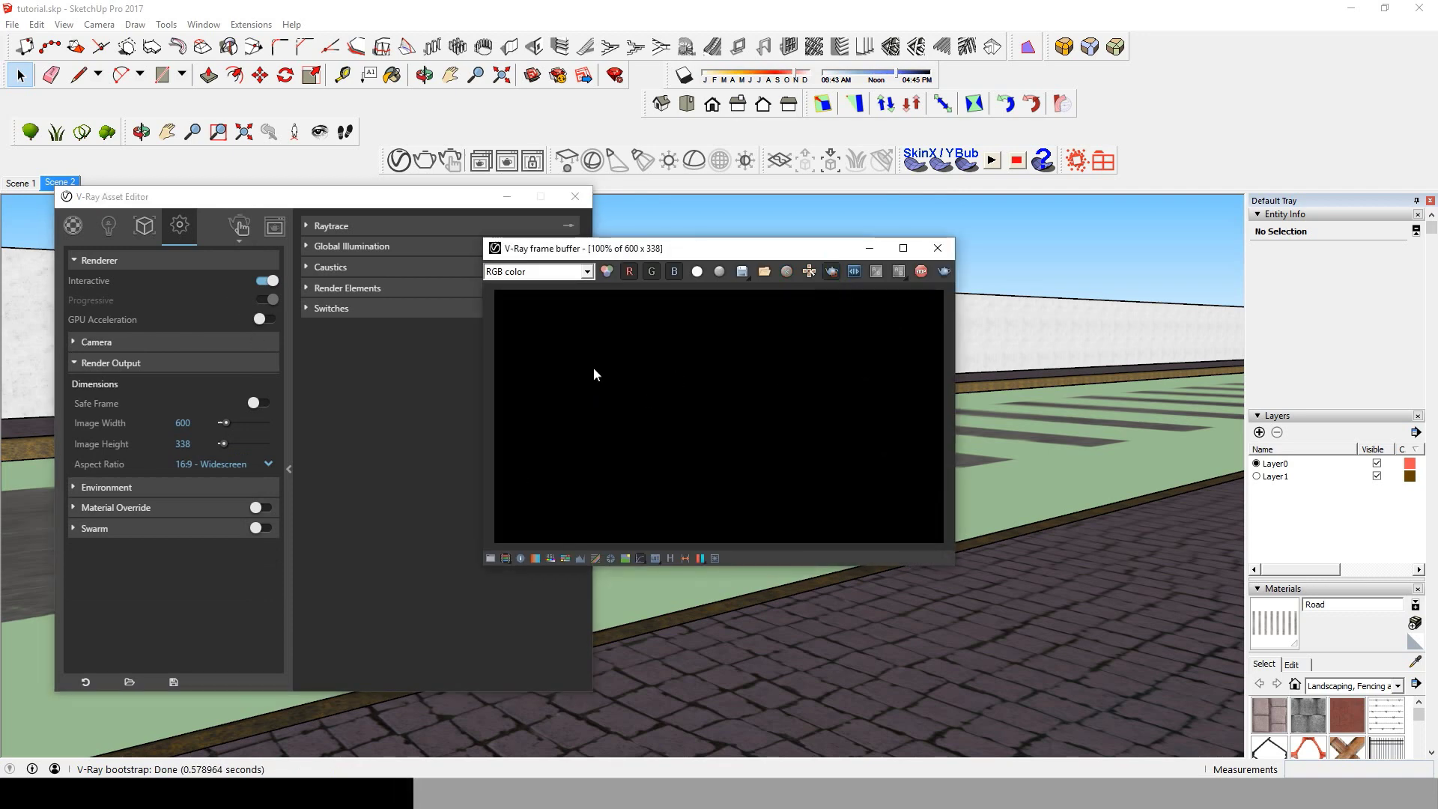
left_click_drag(586, 367, 815, 496)
left_click(943, 272)
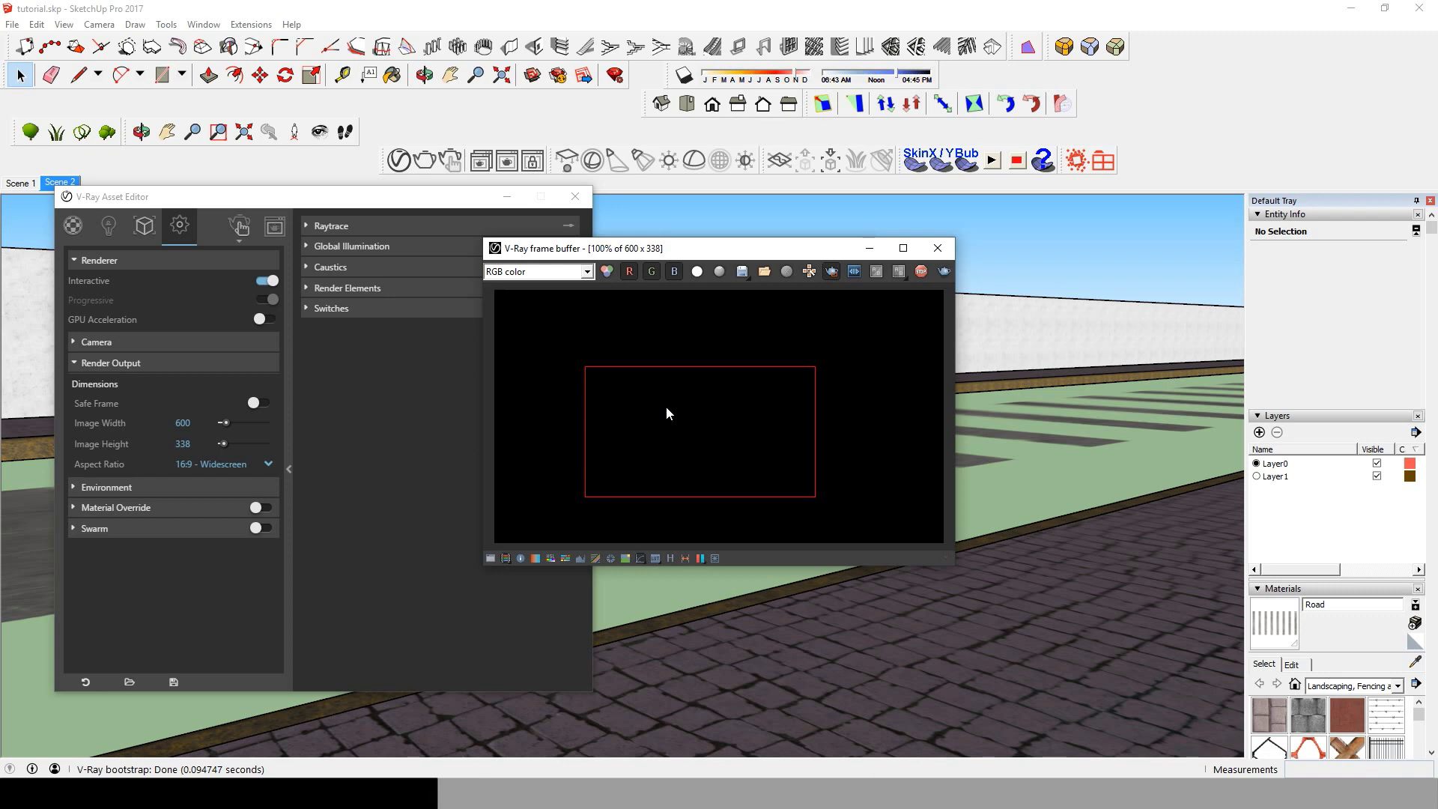
left_click(921, 271)
- Hide the two groups along the road edge and start a new V-Ray render
left_click(1018, 389)
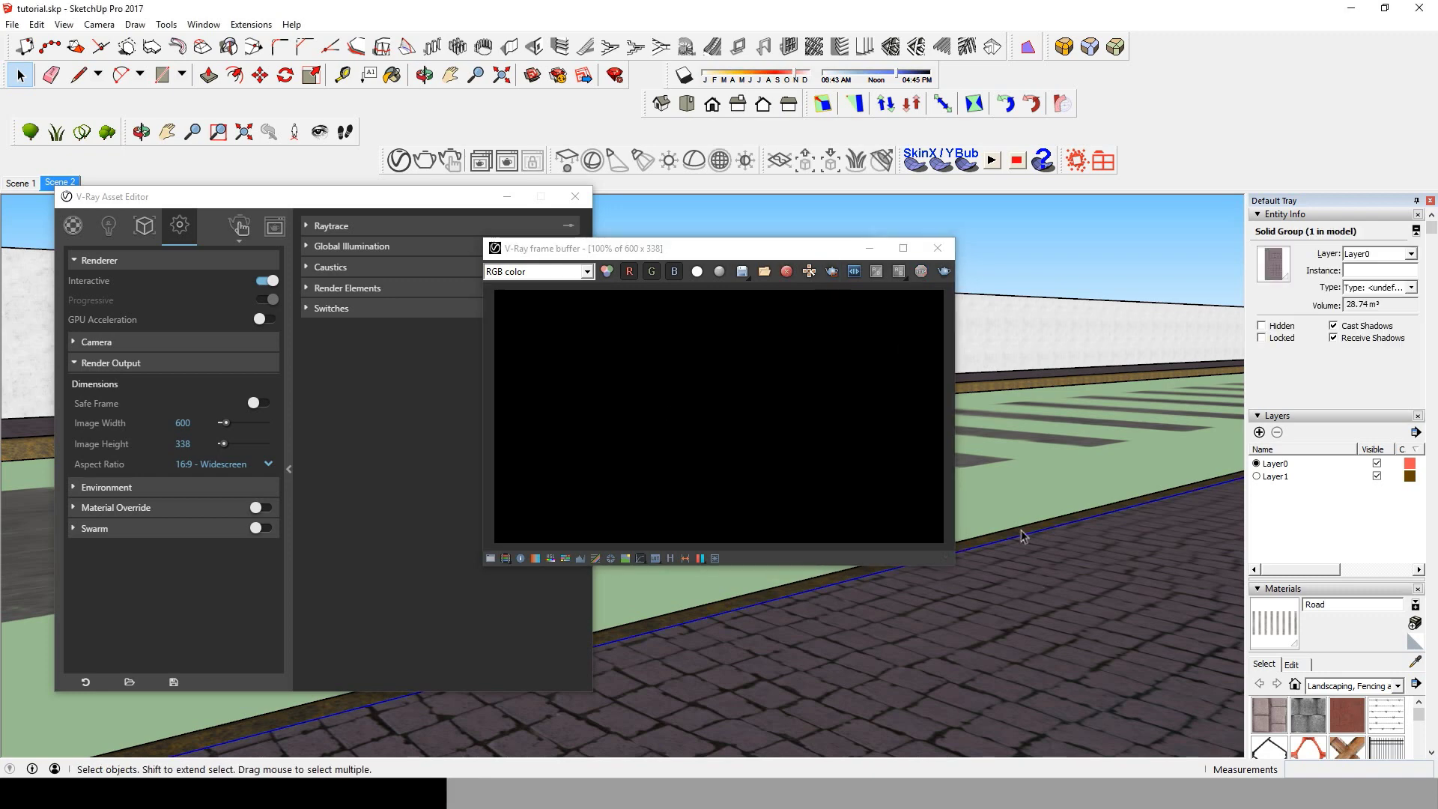
right_click(1019, 384)
left_click(1023, 376)
right_click(1032, 375)
left_click(1049, 404)
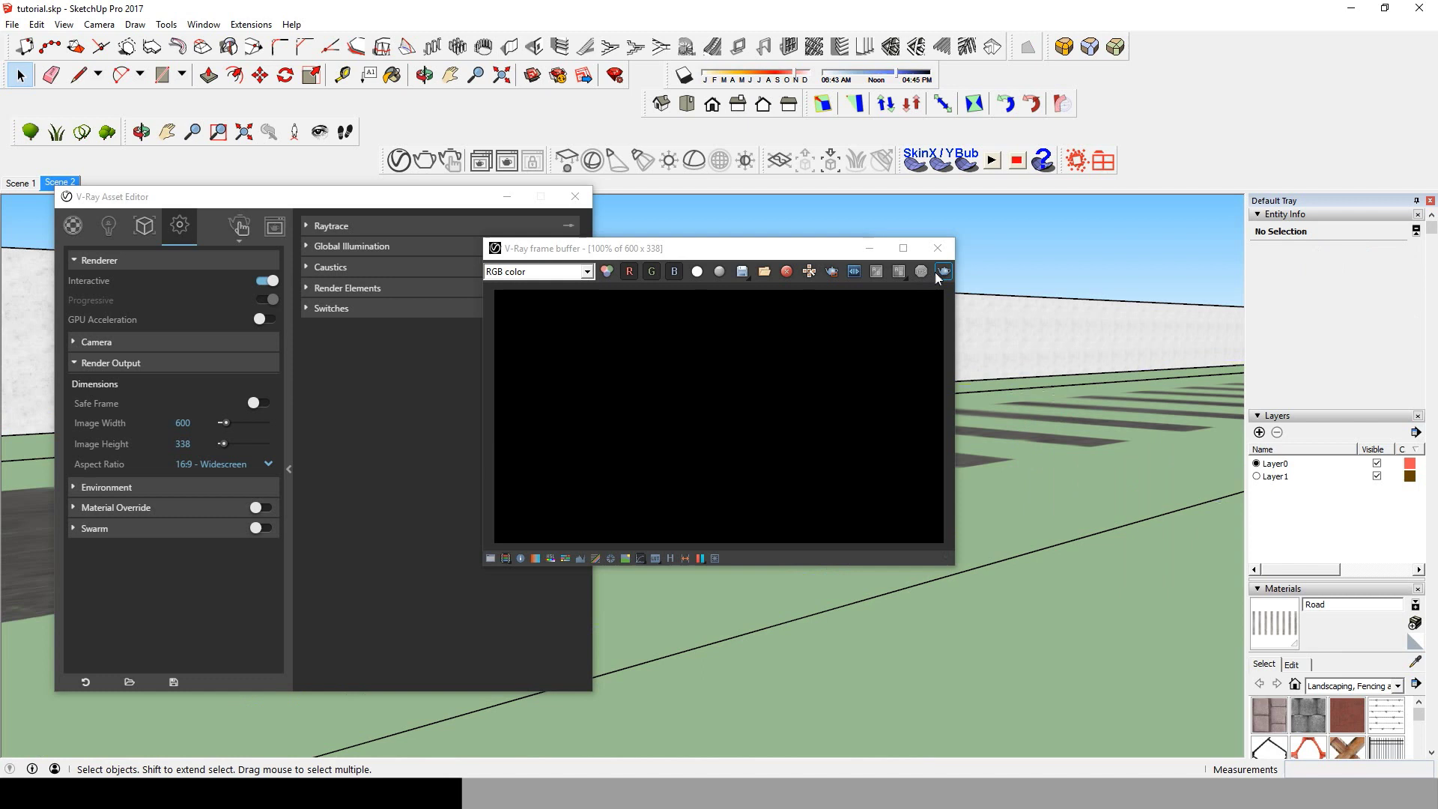
left_click(942, 271)
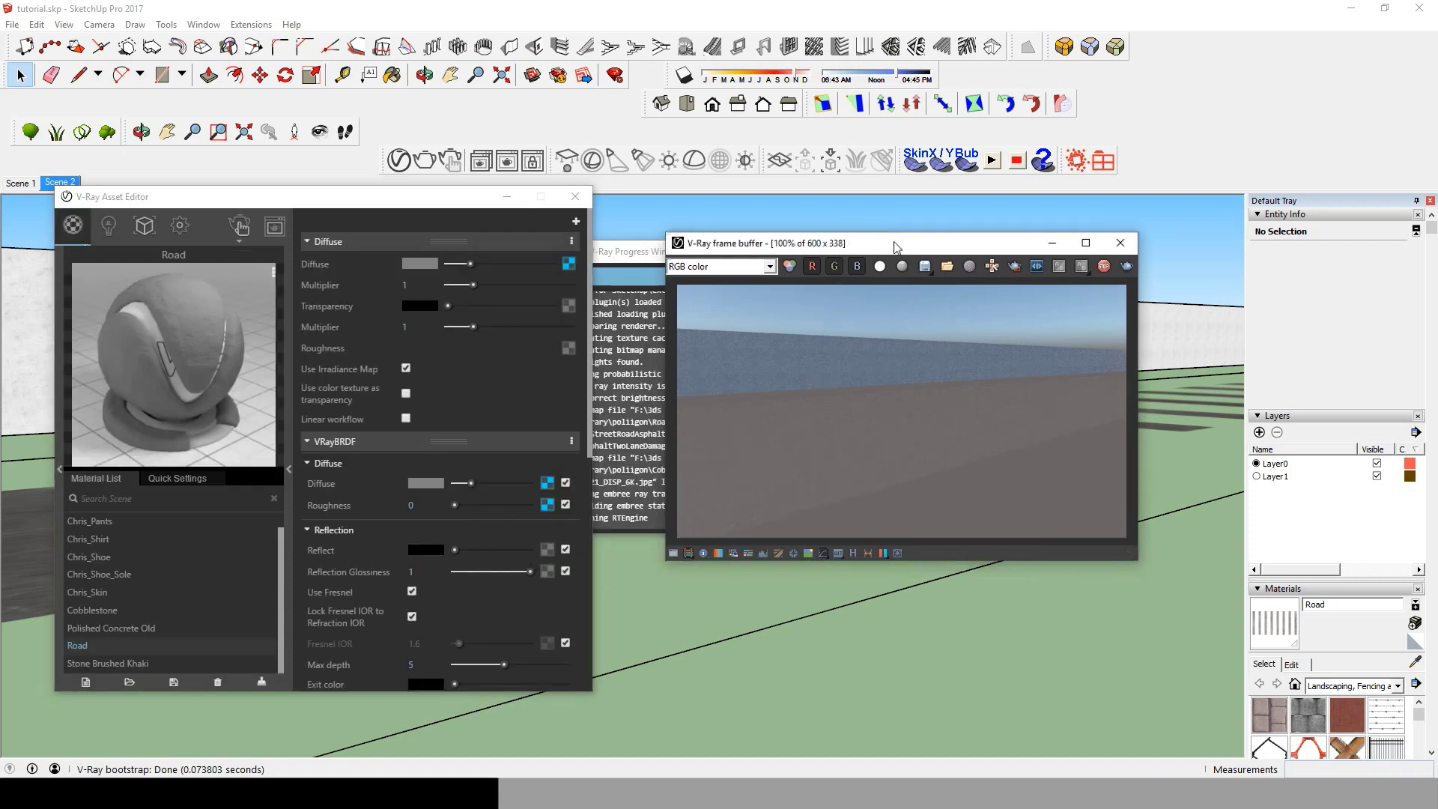
- Load the alpha-masked zebra-crossing bitmap into the Road material's Transparency slot
left_click(569, 305)
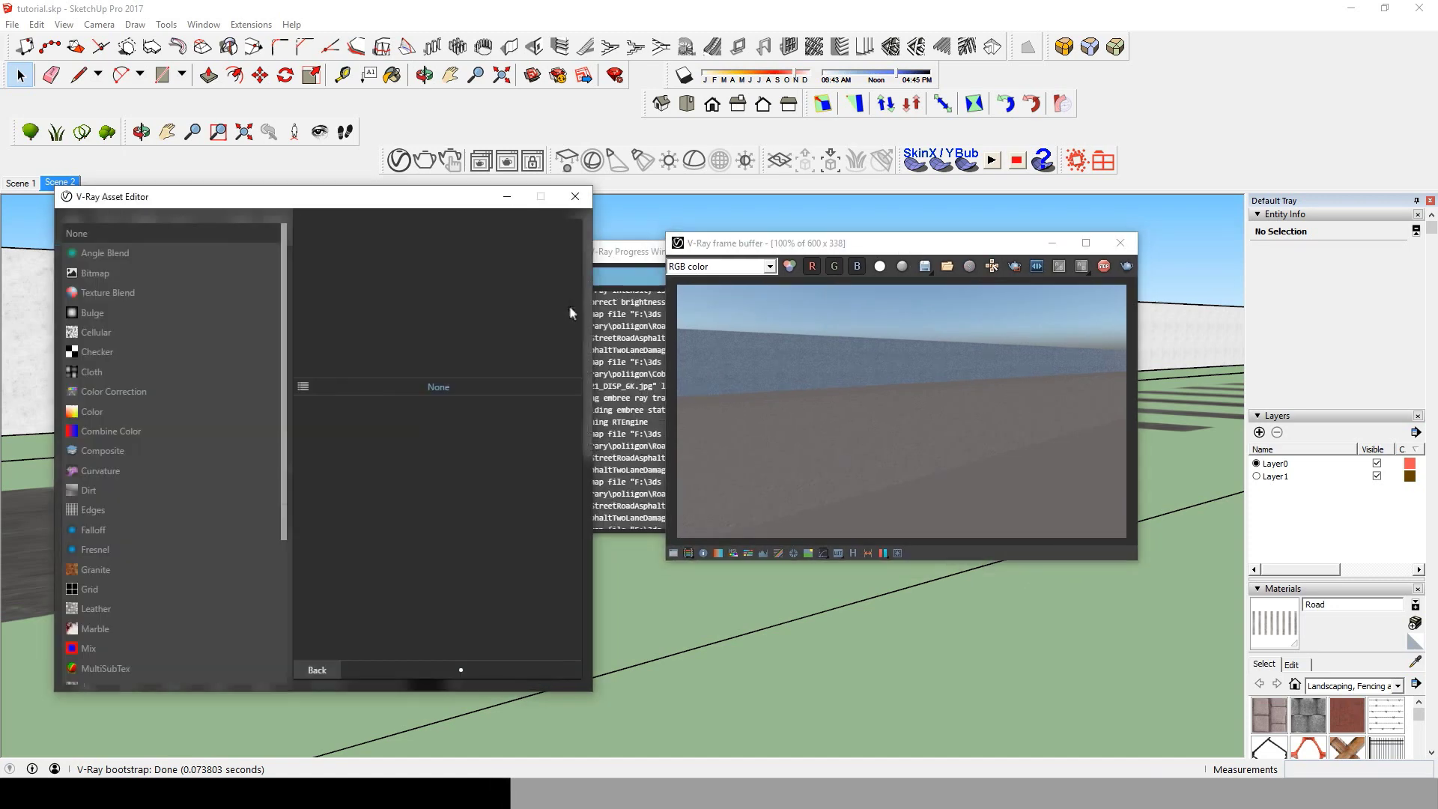
left_click(124, 269)
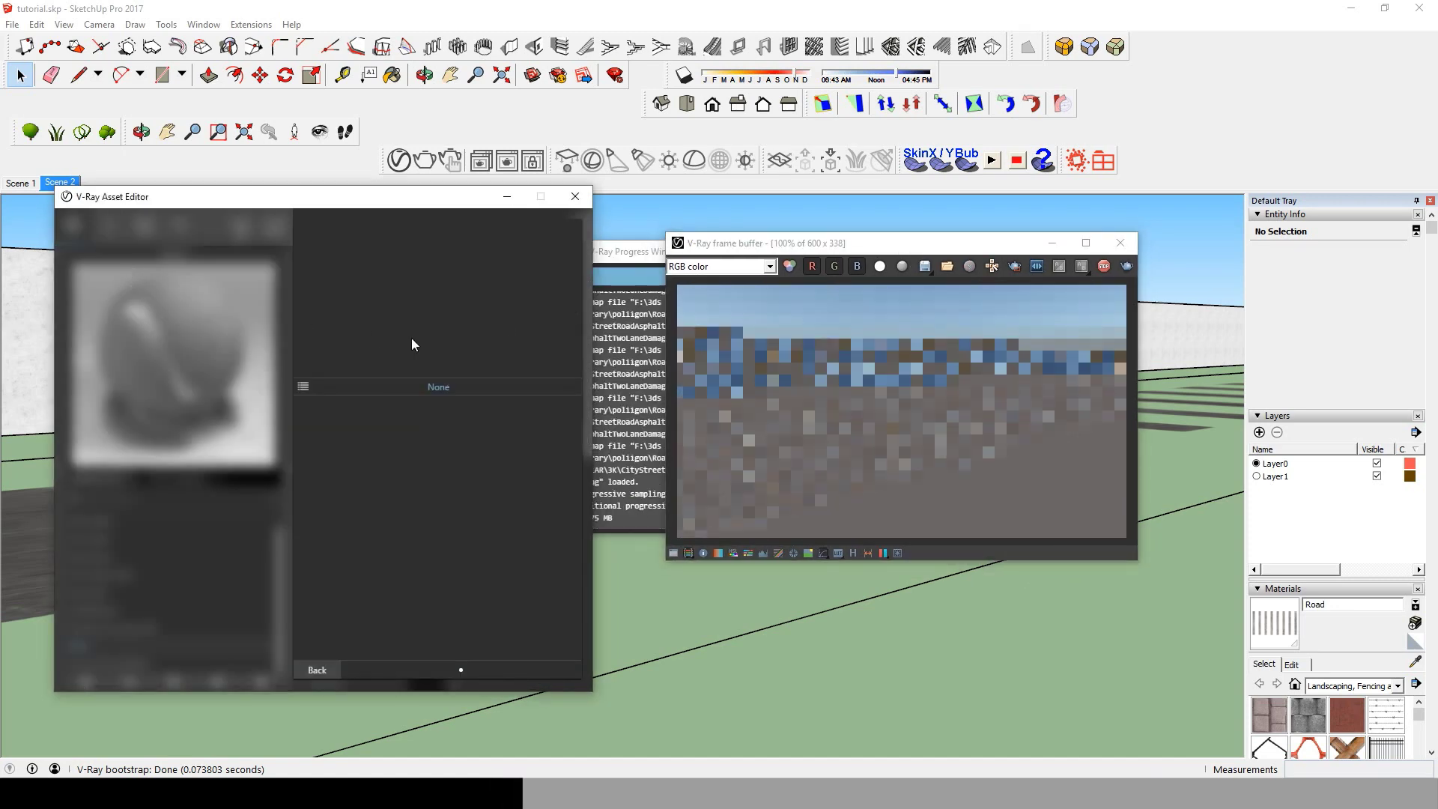
double_click(224, 325)
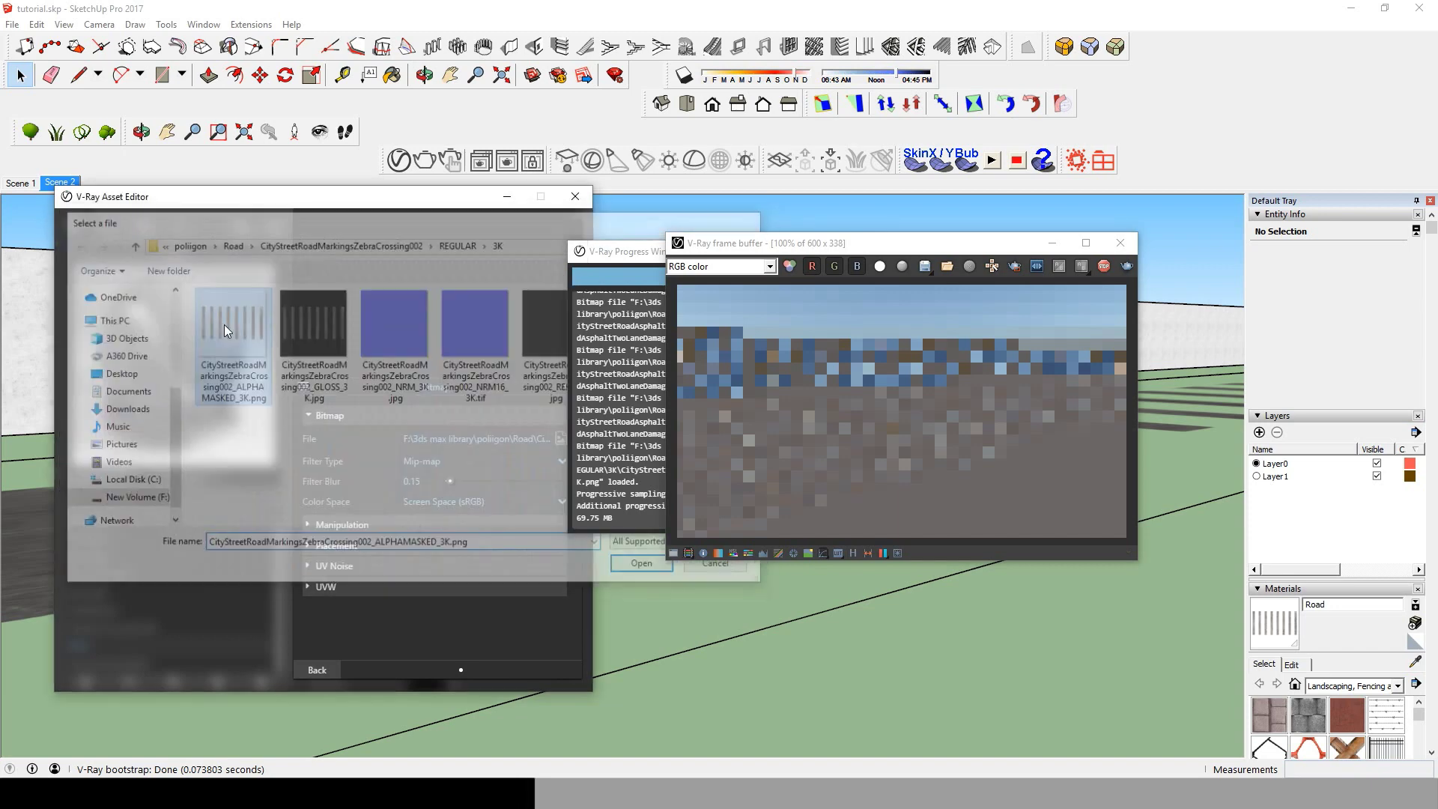
left_click(325, 546)
left_click(325, 547)
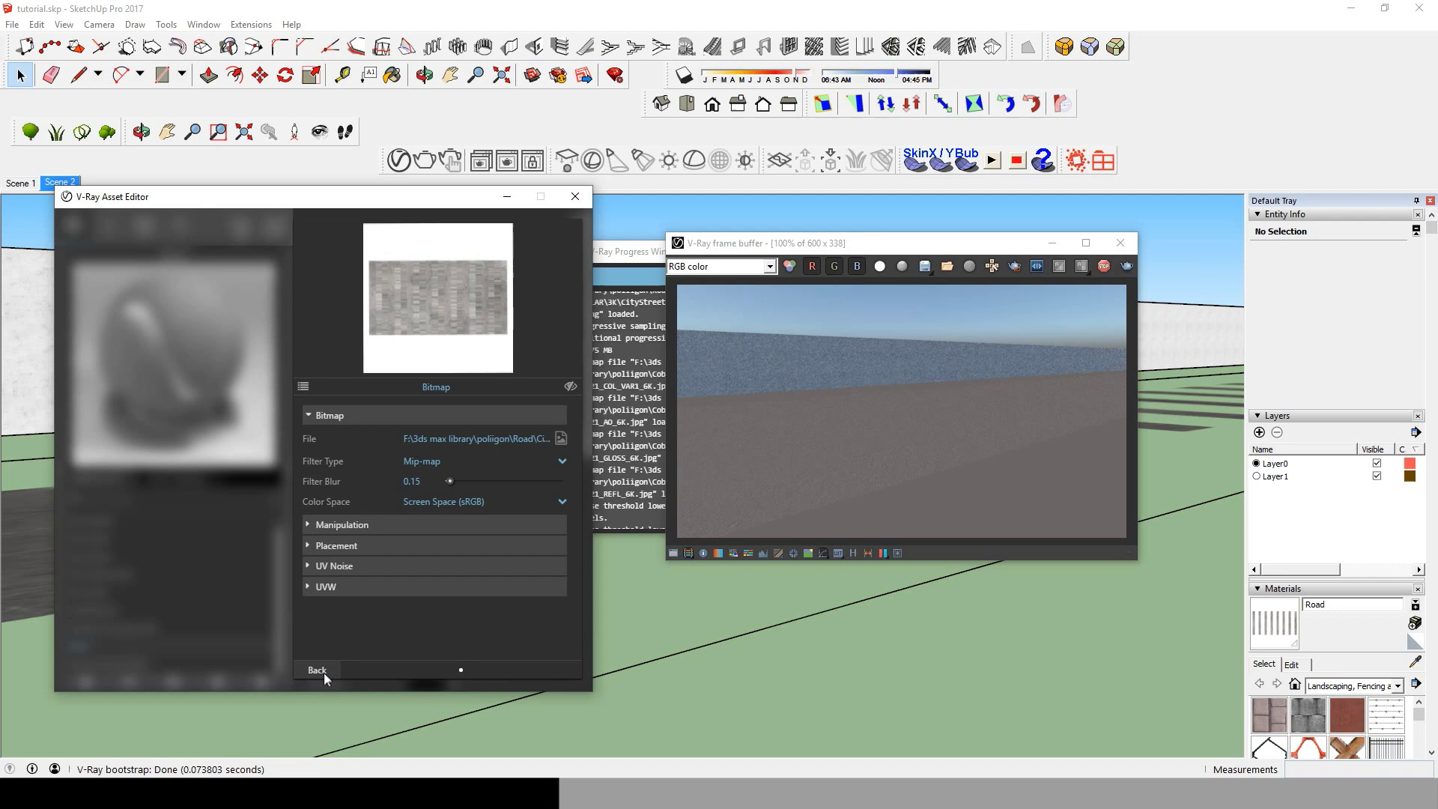
left_click(322, 671)
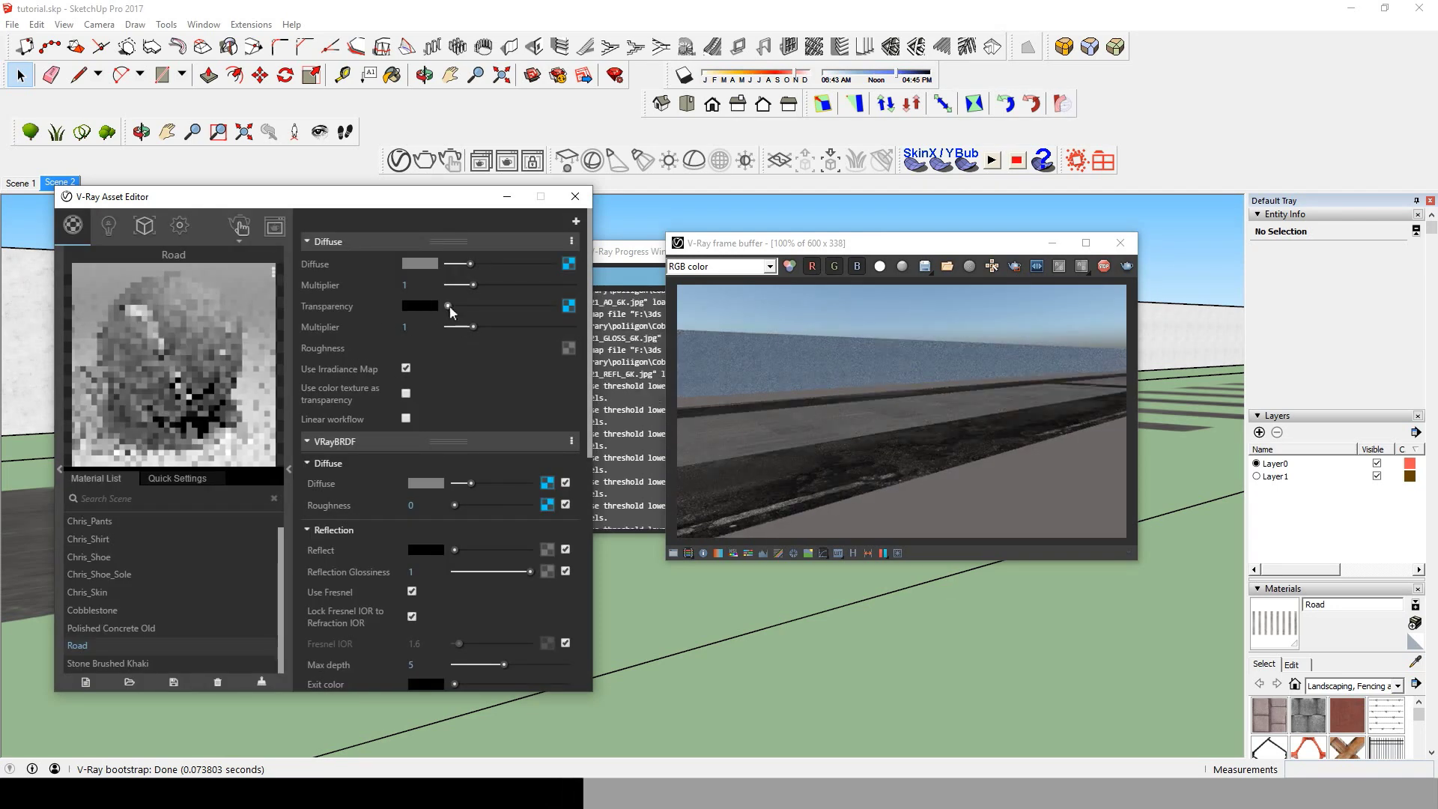
- Raise the Transparency colour to full white and check the diffuse bitmap's UVW settings
left_click_drag(448, 306, 586, 356)
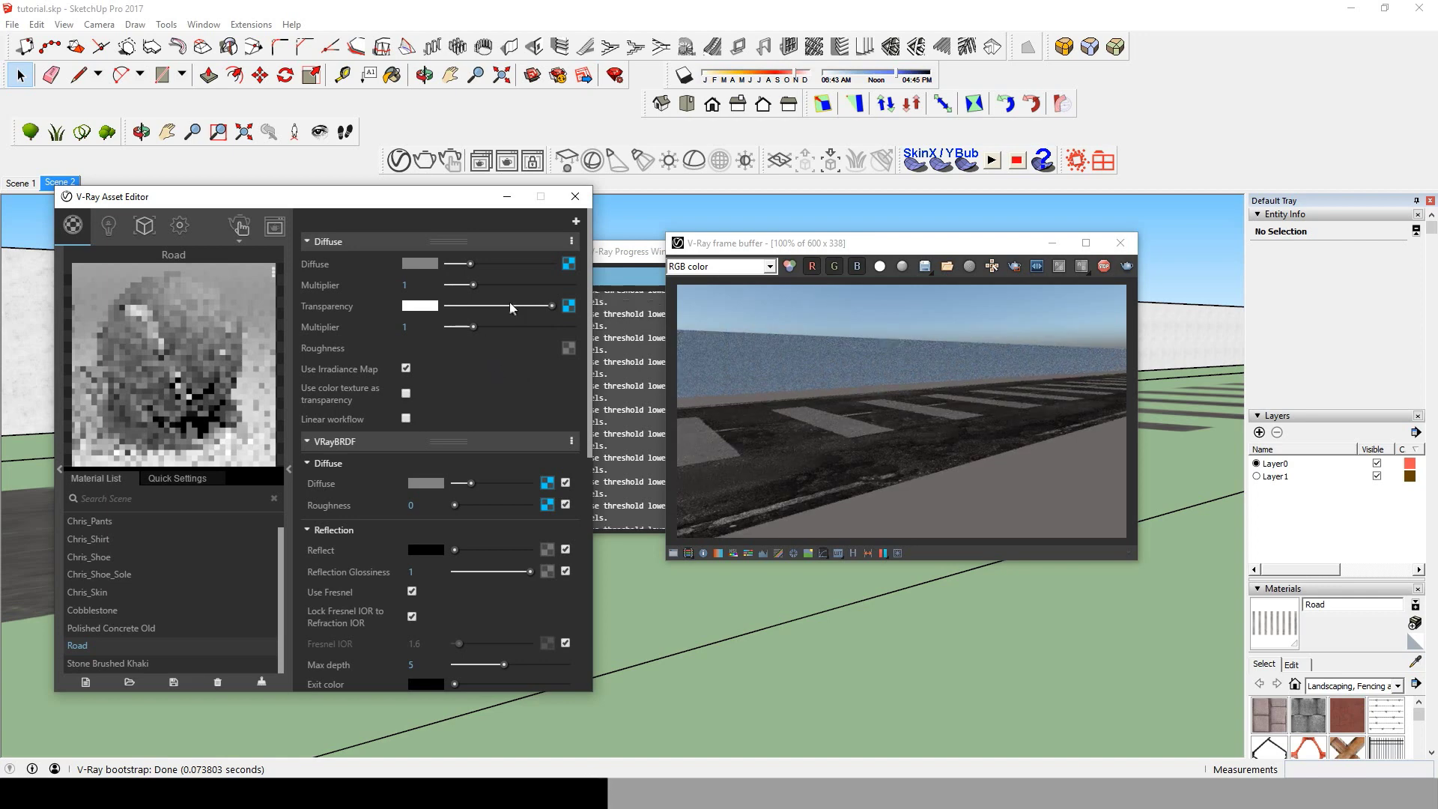
left_click(569, 263)
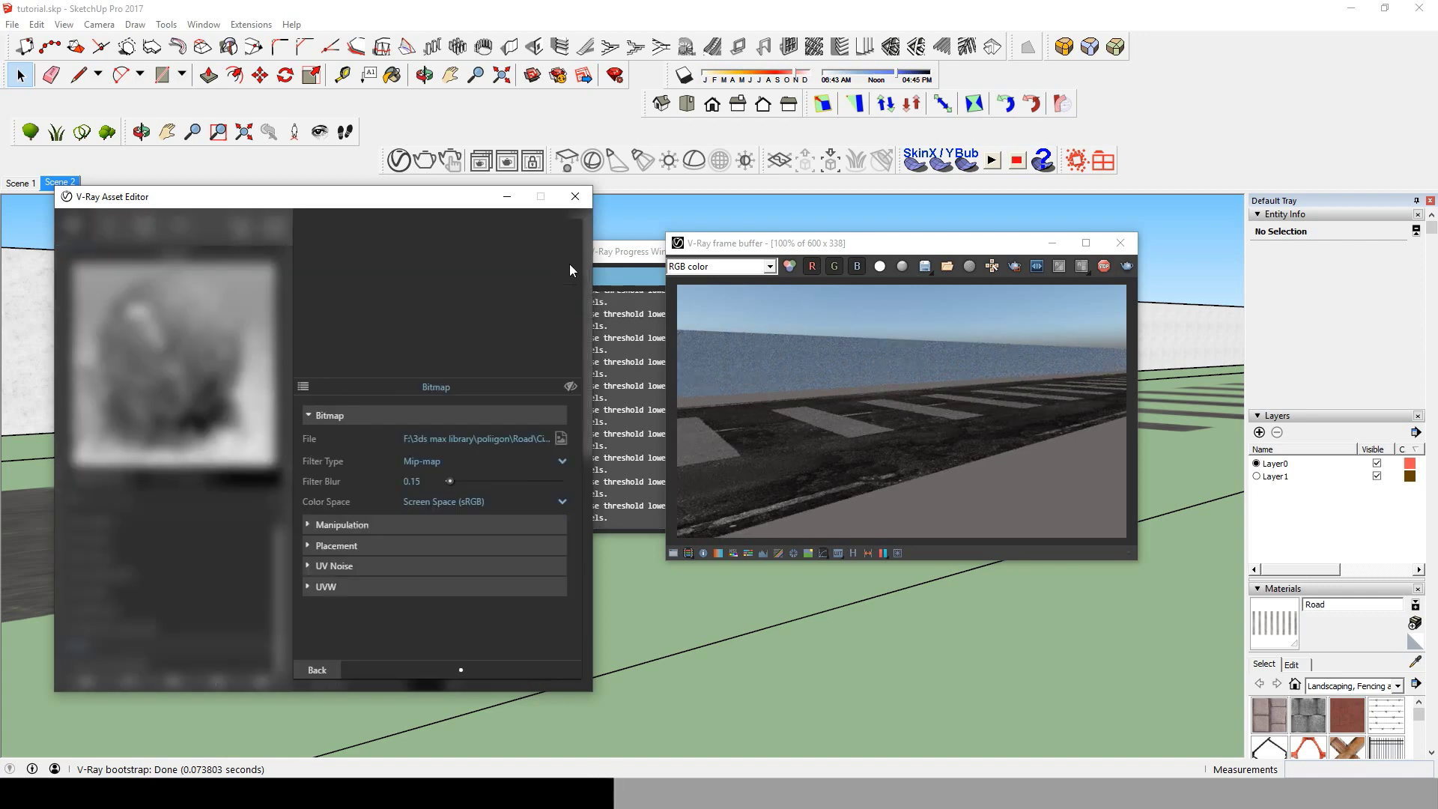
left_click(327, 588)
scroll(326, 596, "down", 3)
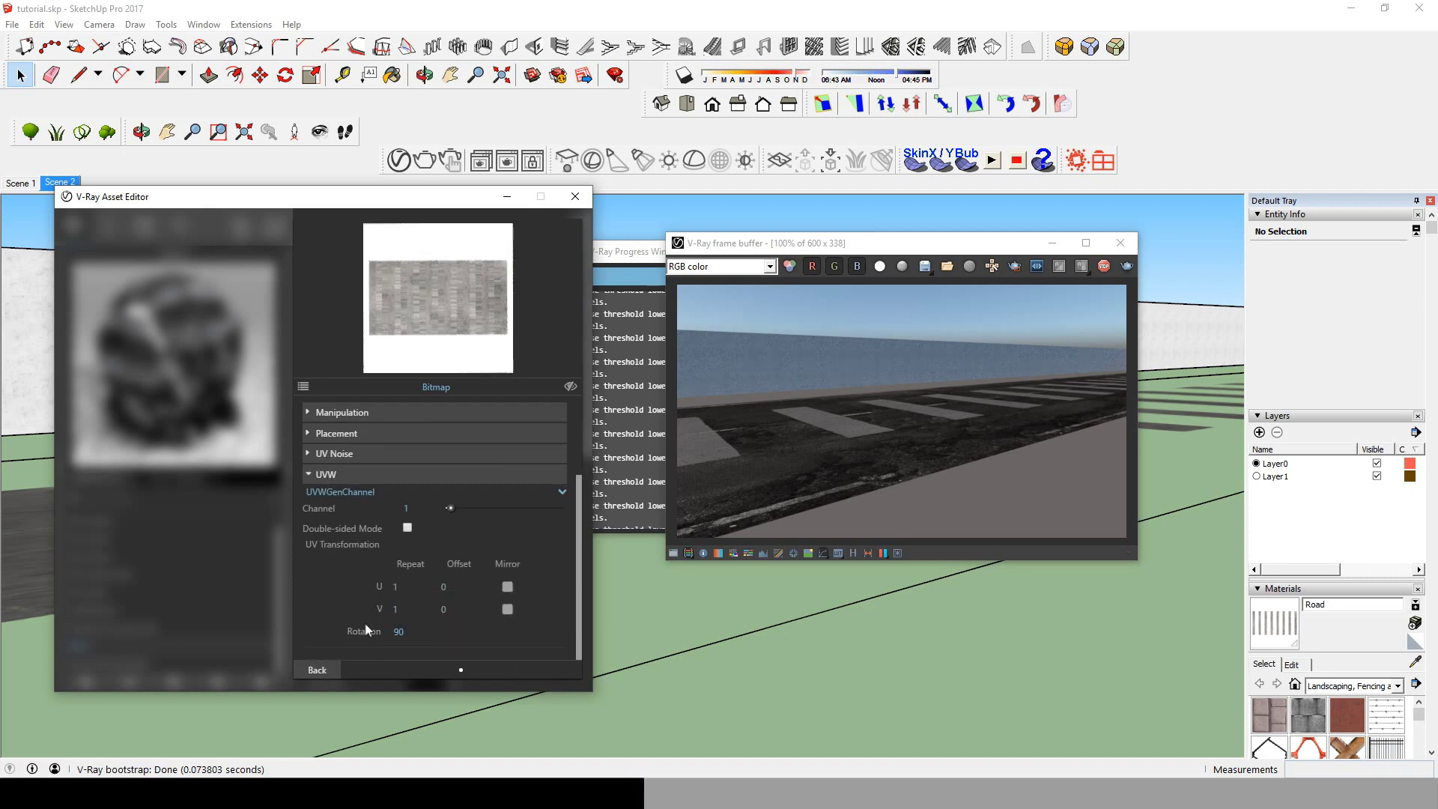
left_click(315, 669)
- Set the bitmap's UVW rotation to 90°
left_click(569, 305)
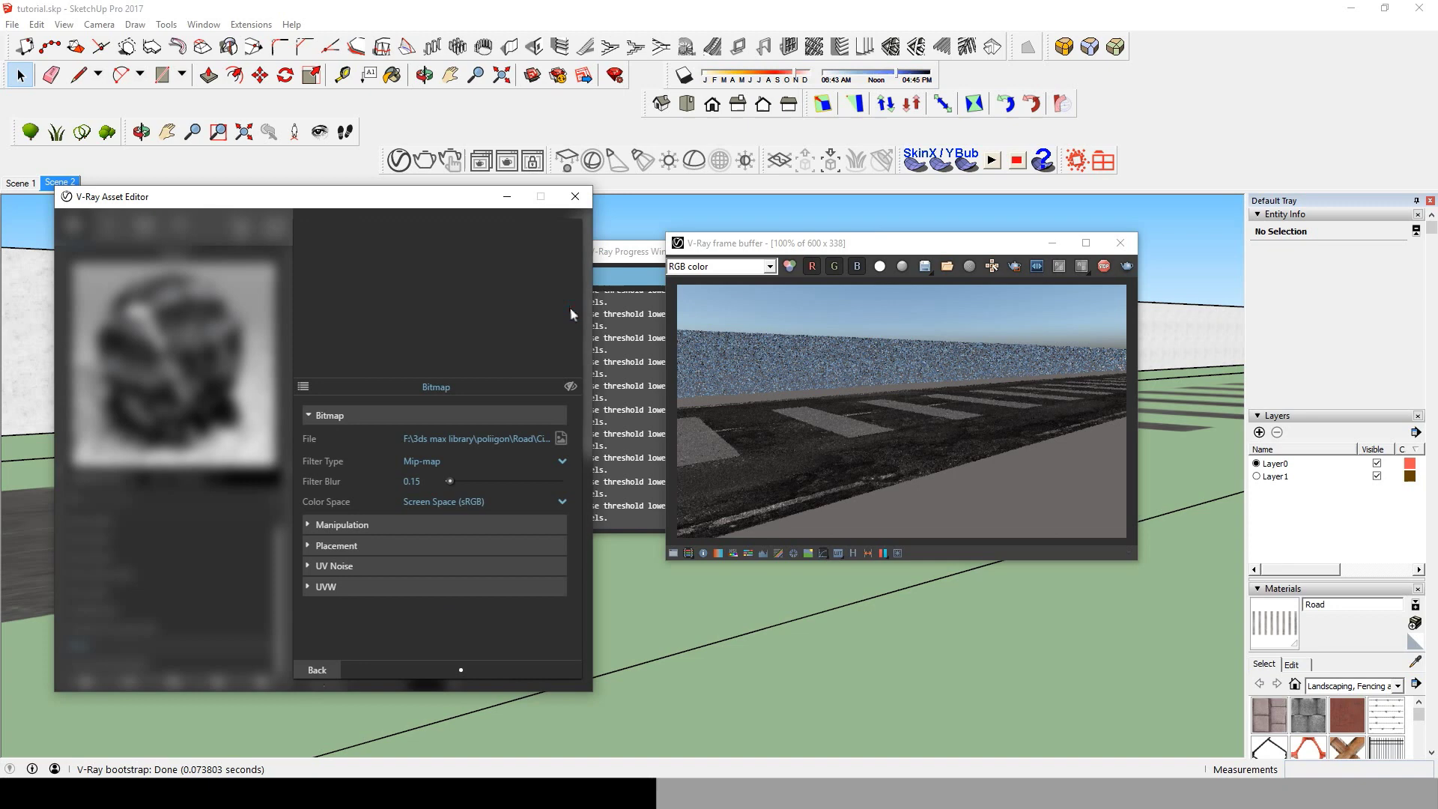
left_click(343, 587)
scroll(343, 599, "down", 3)
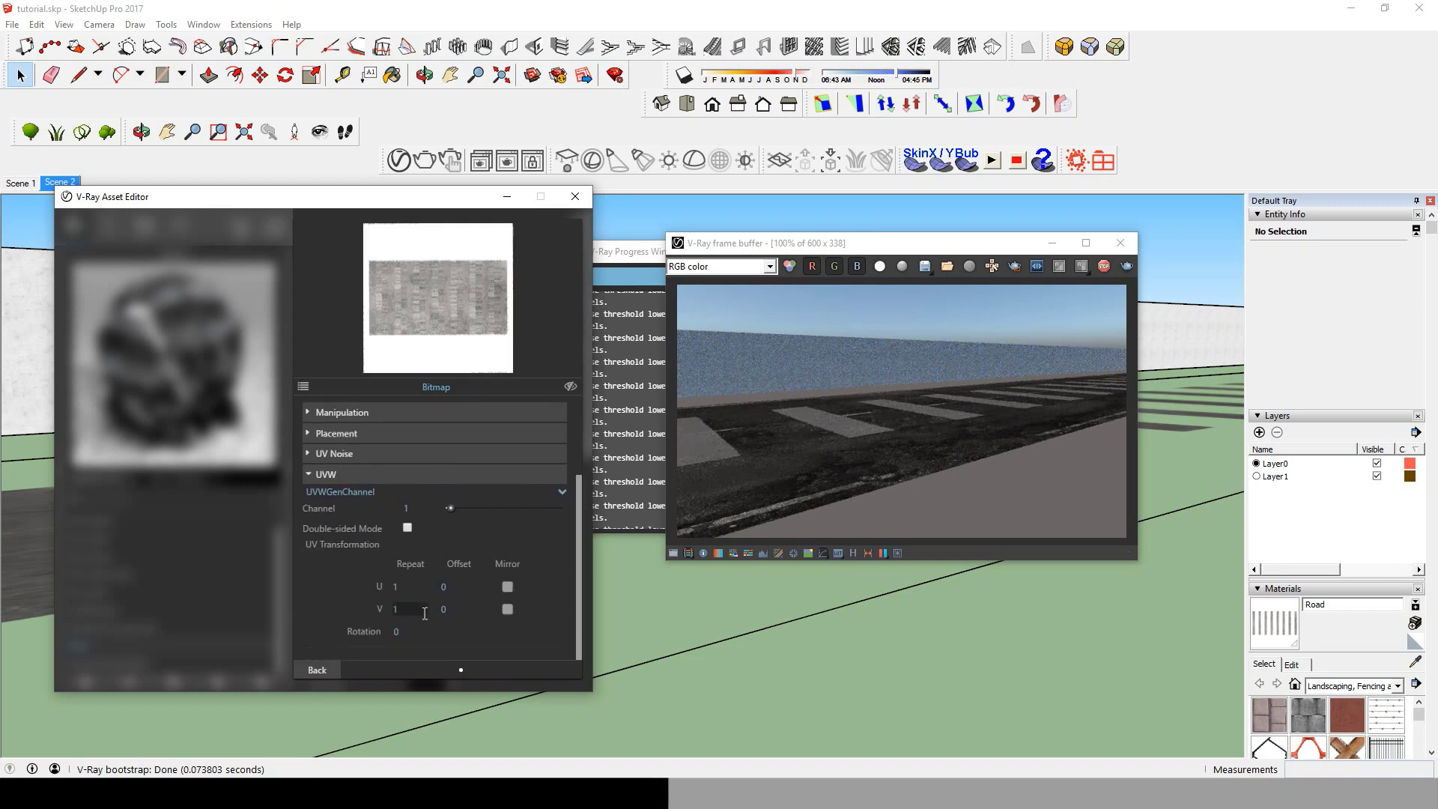
type("90")
key("Return")
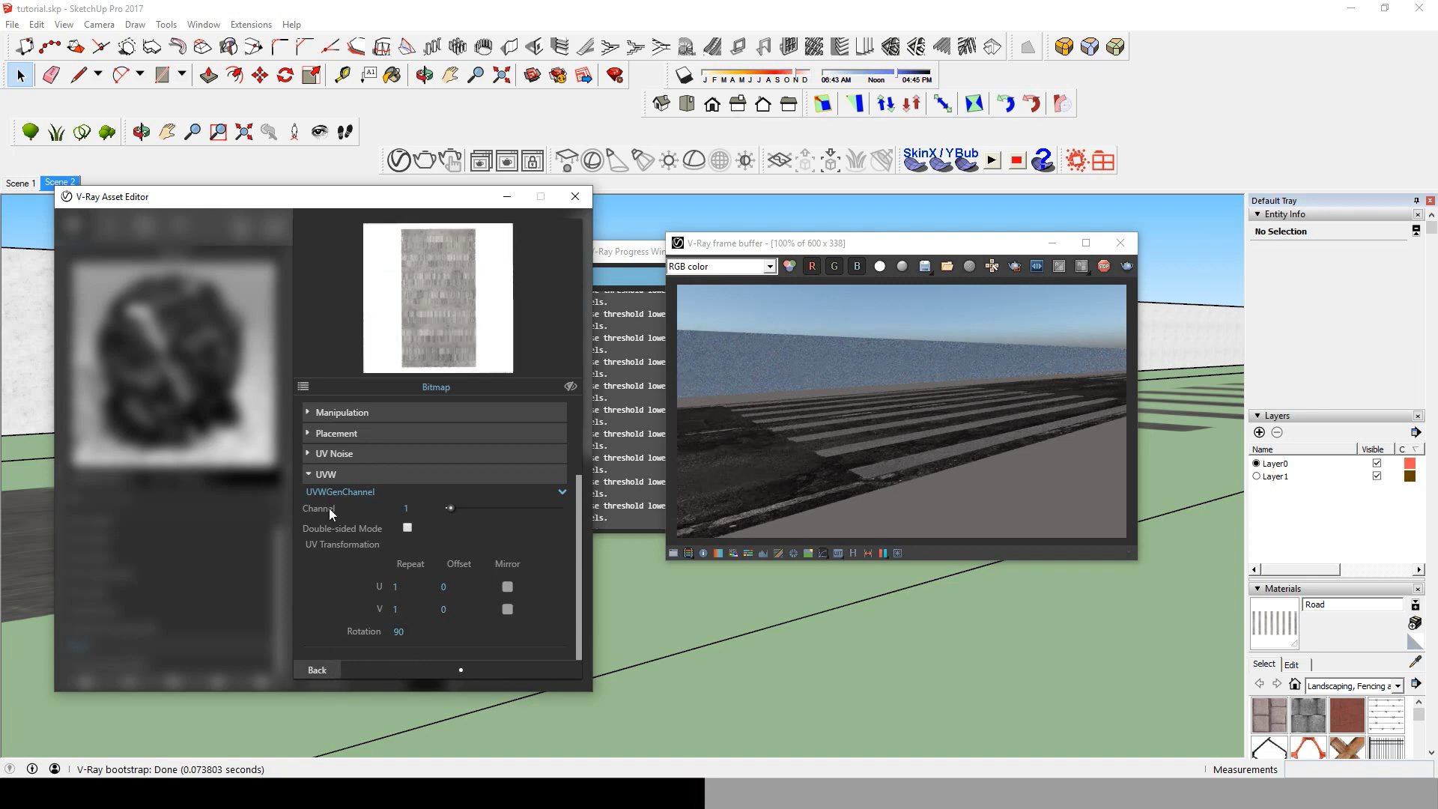
left_click(335, 436)
left_click(334, 436)
- Set the diffuse bitmap's UVW U repeat to 5
left_click(397, 586)
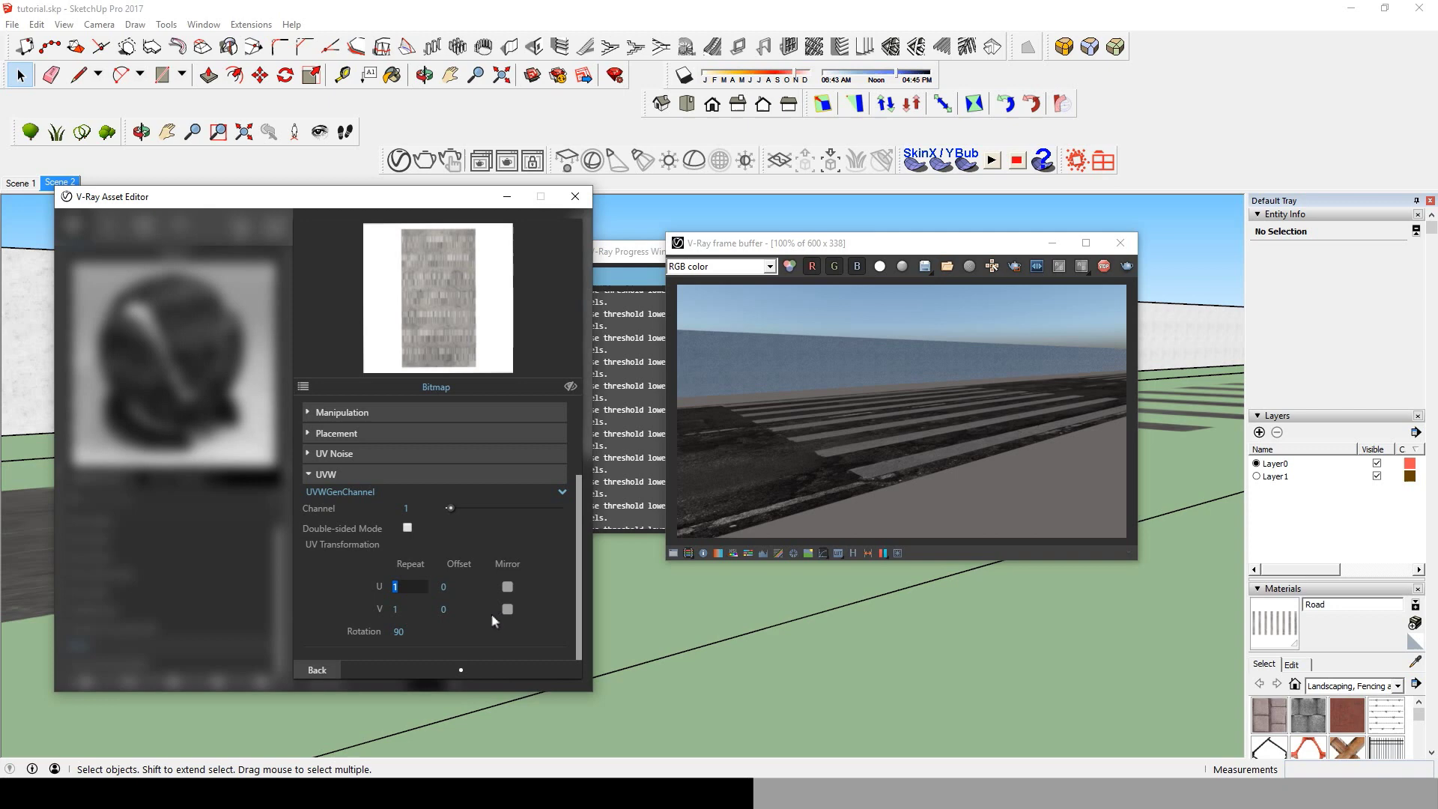
left_click(330, 667)
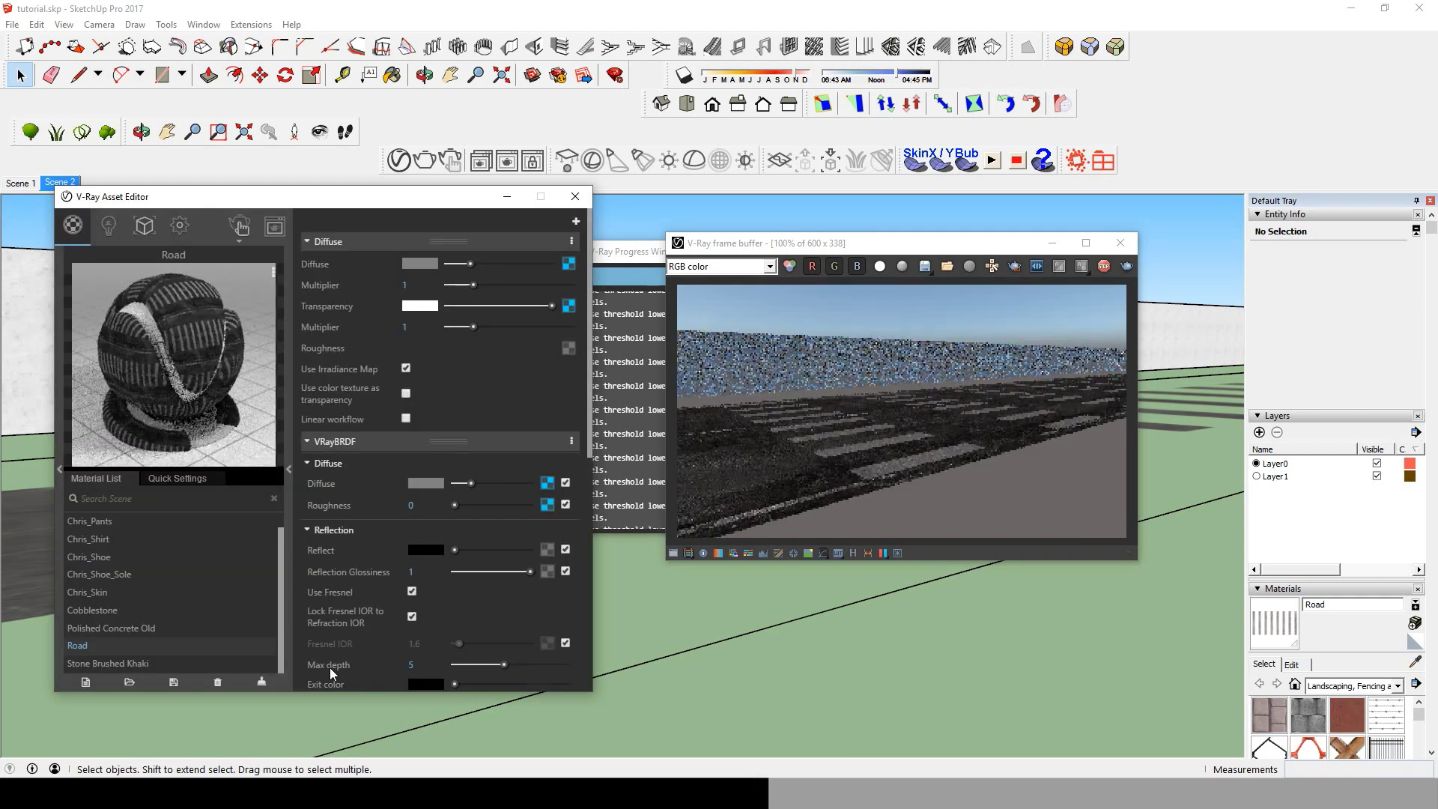
left_click(569, 263)
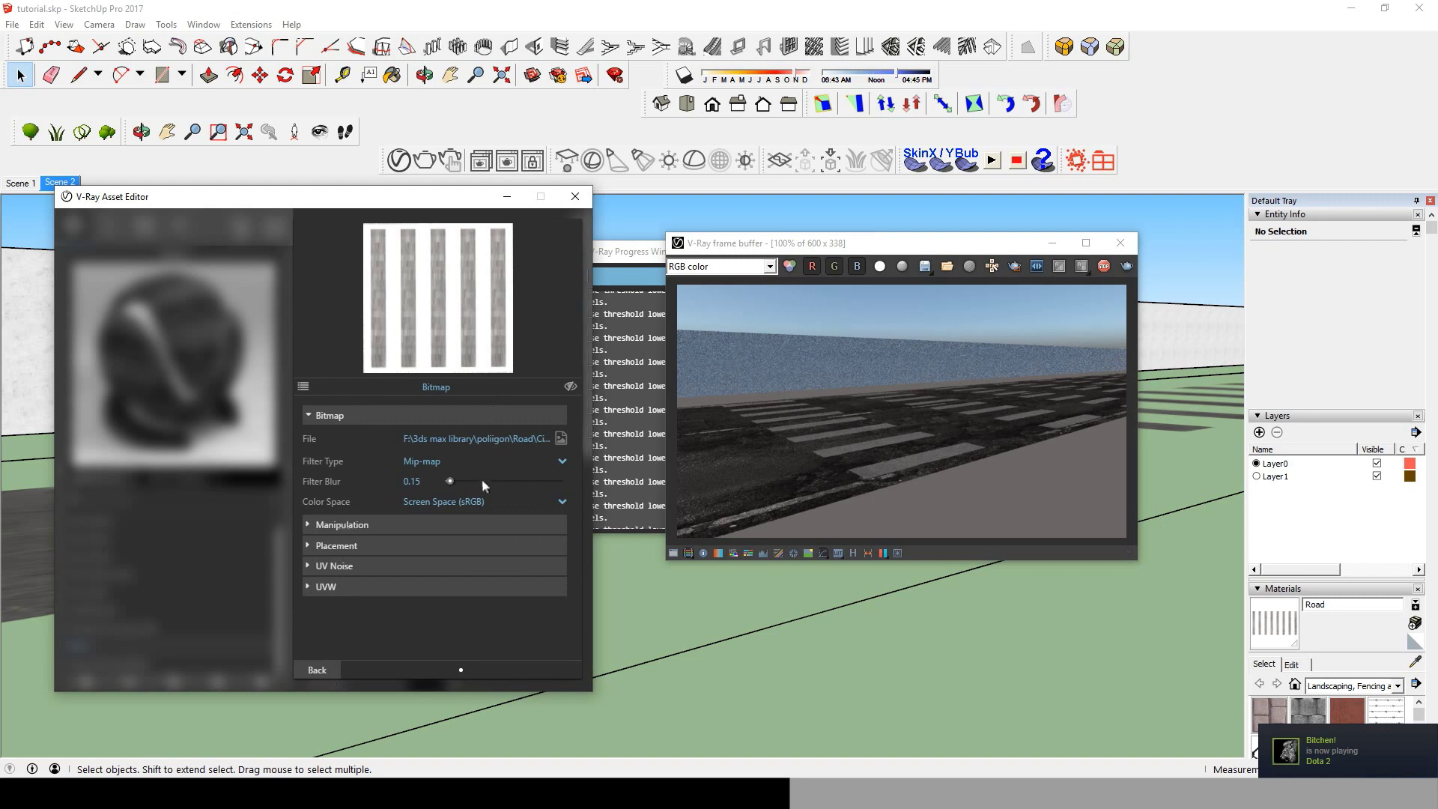
left_click(329, 587)
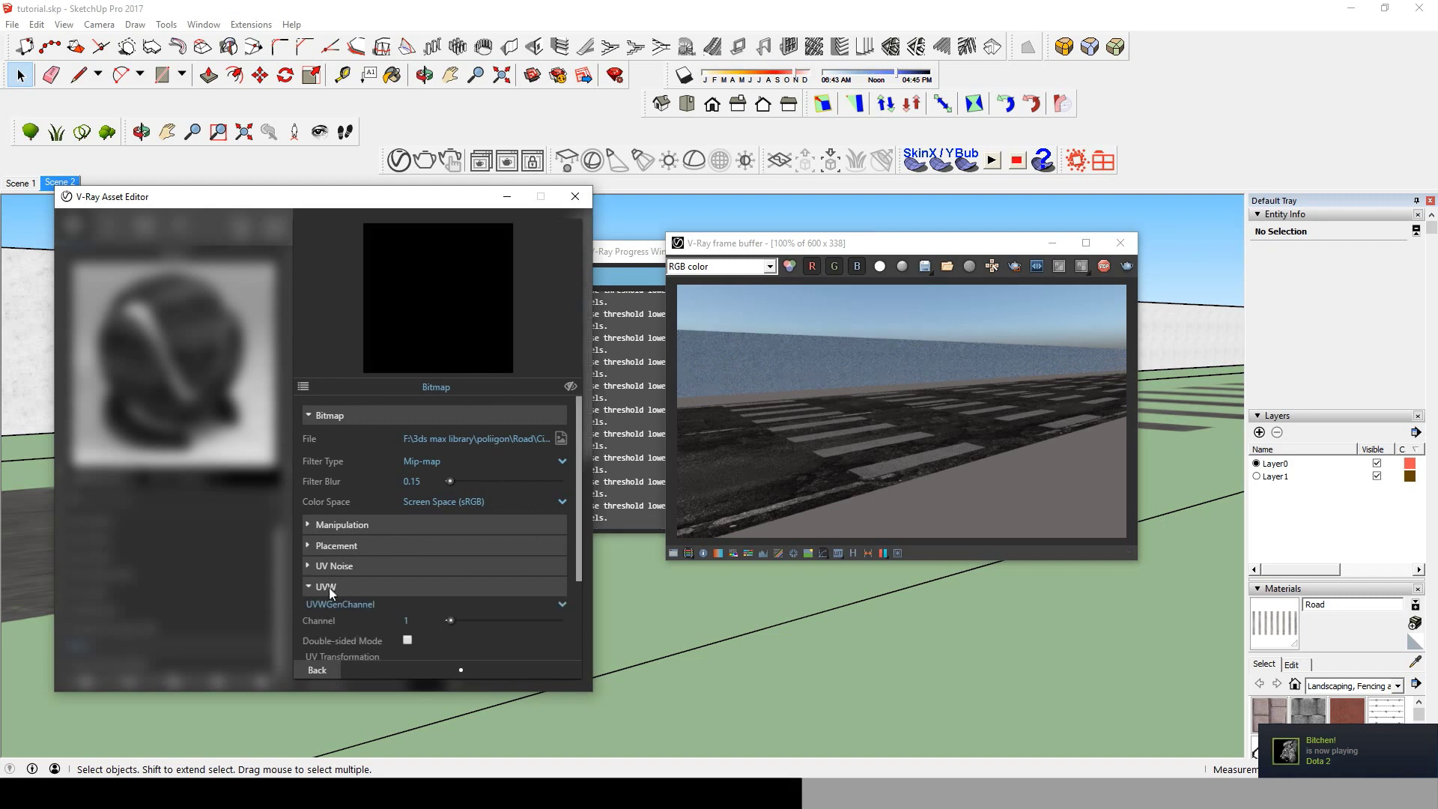
scroll(405, 603, "down", 3)
type("5")
key("Return")
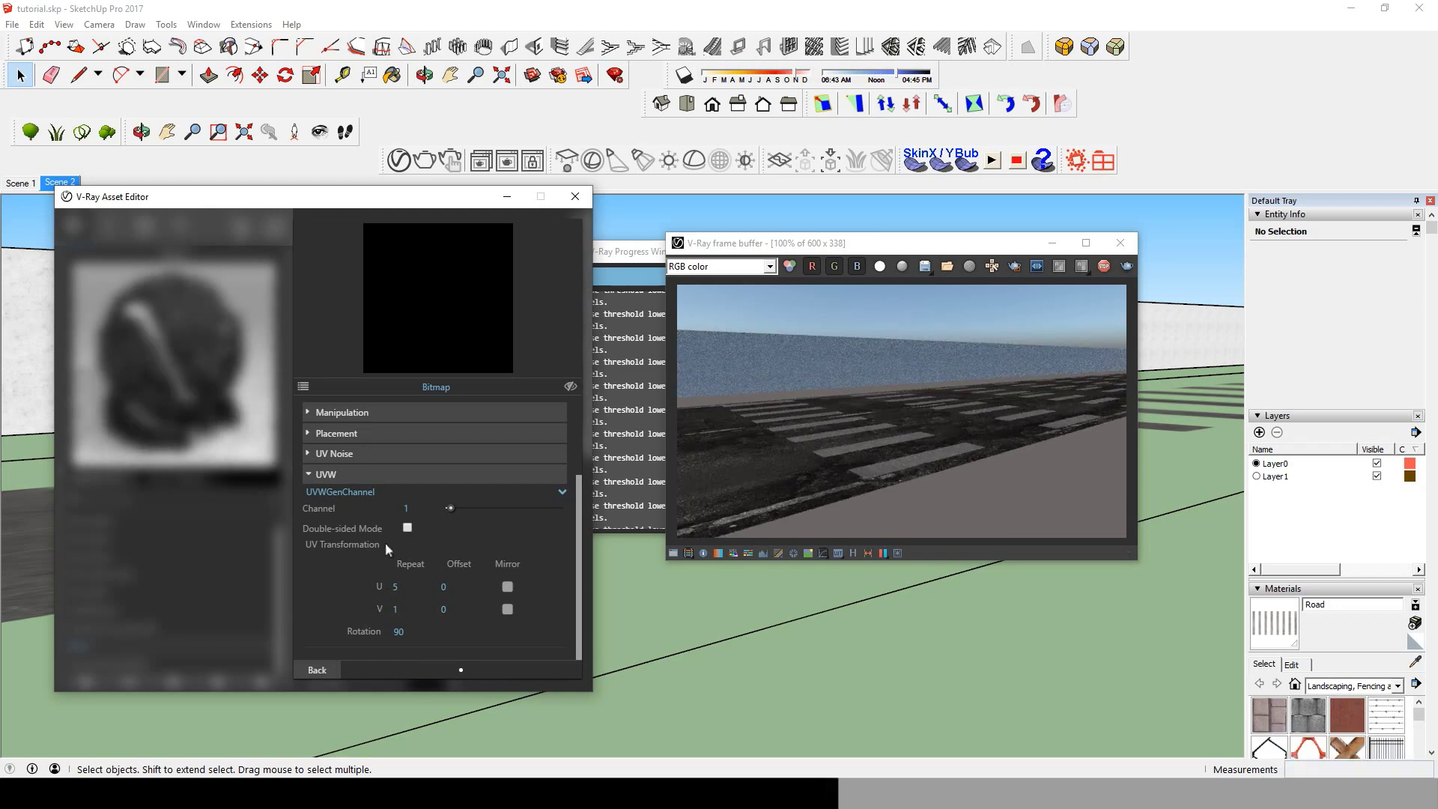
- Review the diffuse bitmap's UV Noise and placement settings
left_click(358, 453)
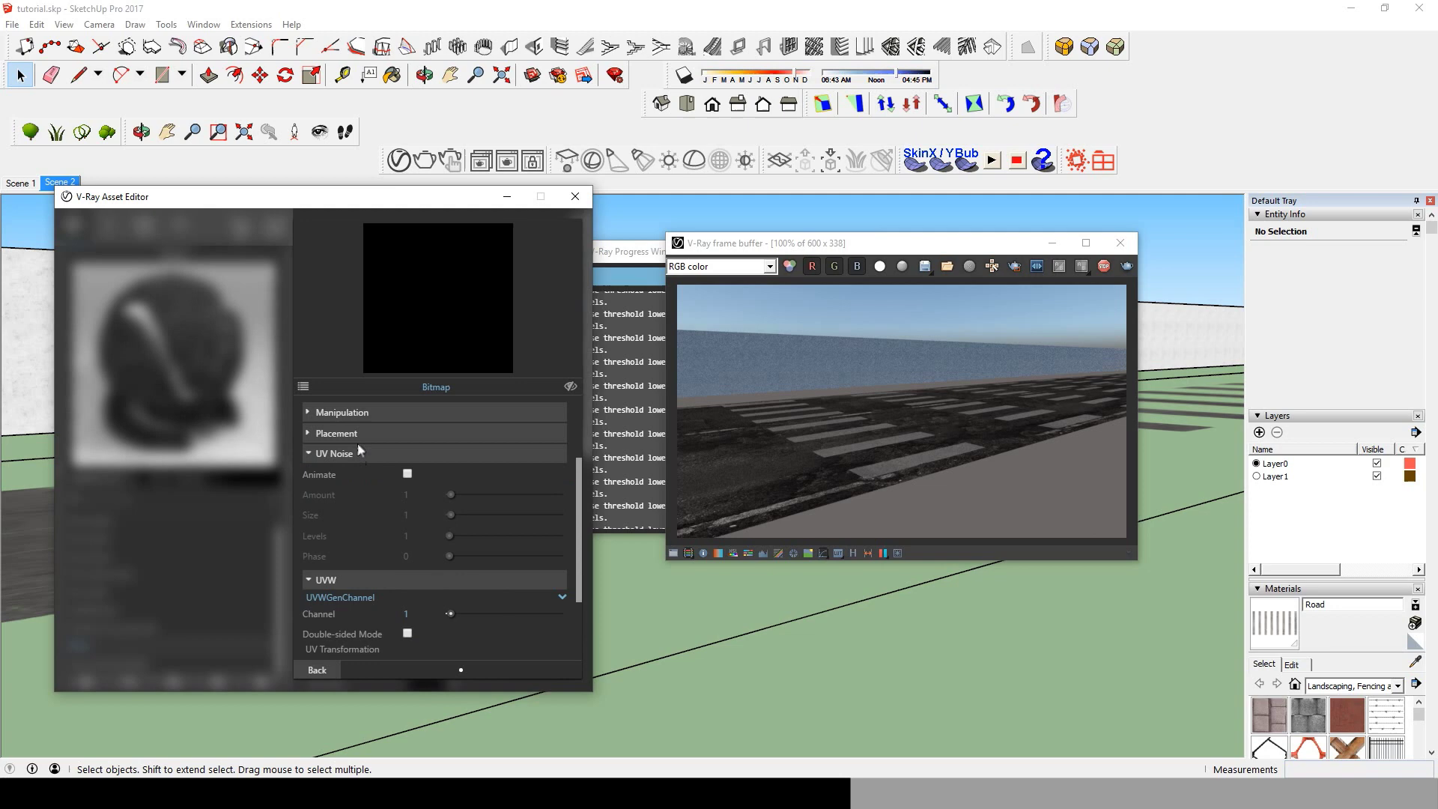
left_click(357, 436)
left_click(357, 438)
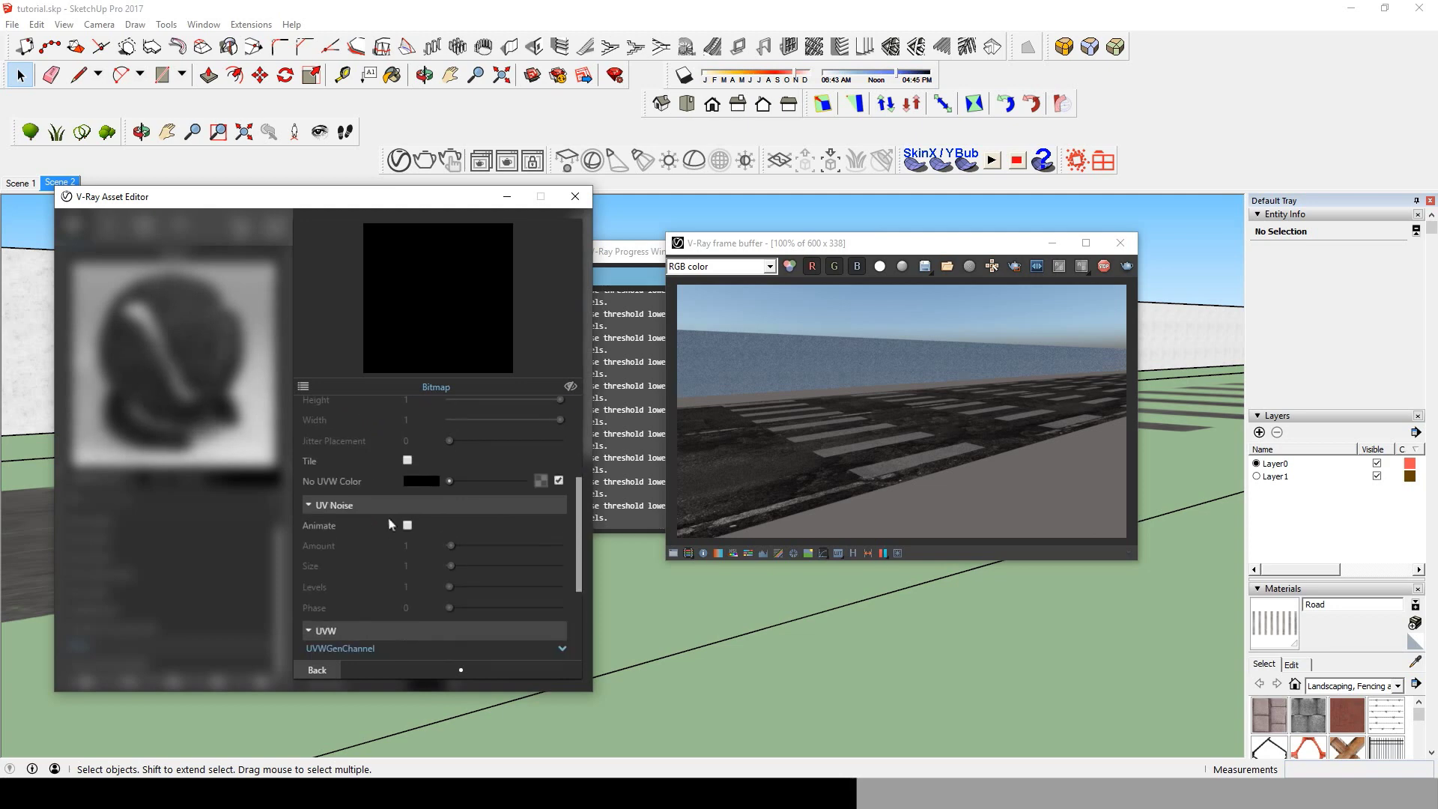
left_click(317, 670)
- Turn off tiling on the transparency bitmap and expand its UV Noise and UVW settings
left_click(569, 307)
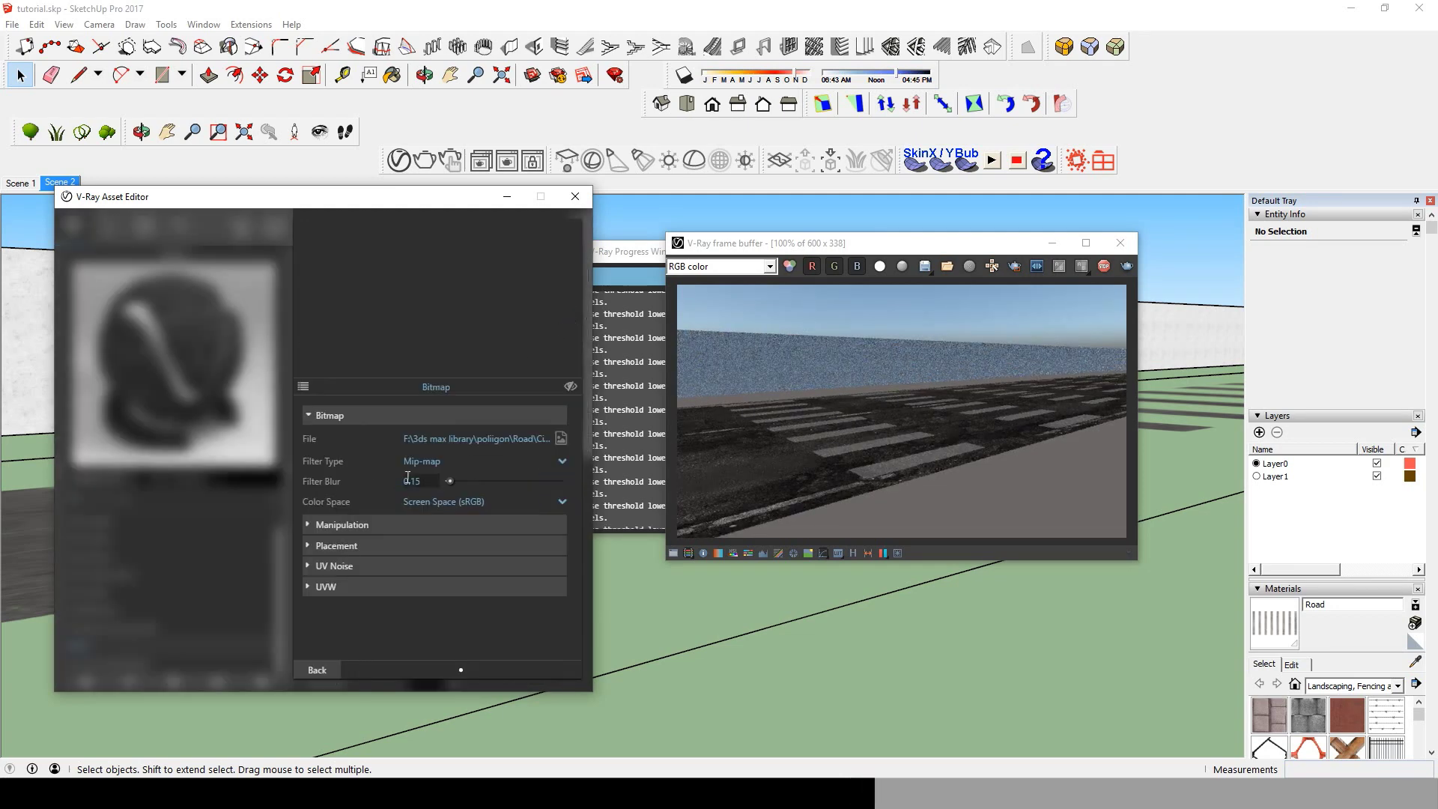
left_click(351, 526)
left_click(344, 586)
scroll(352, 584, "down", 2)
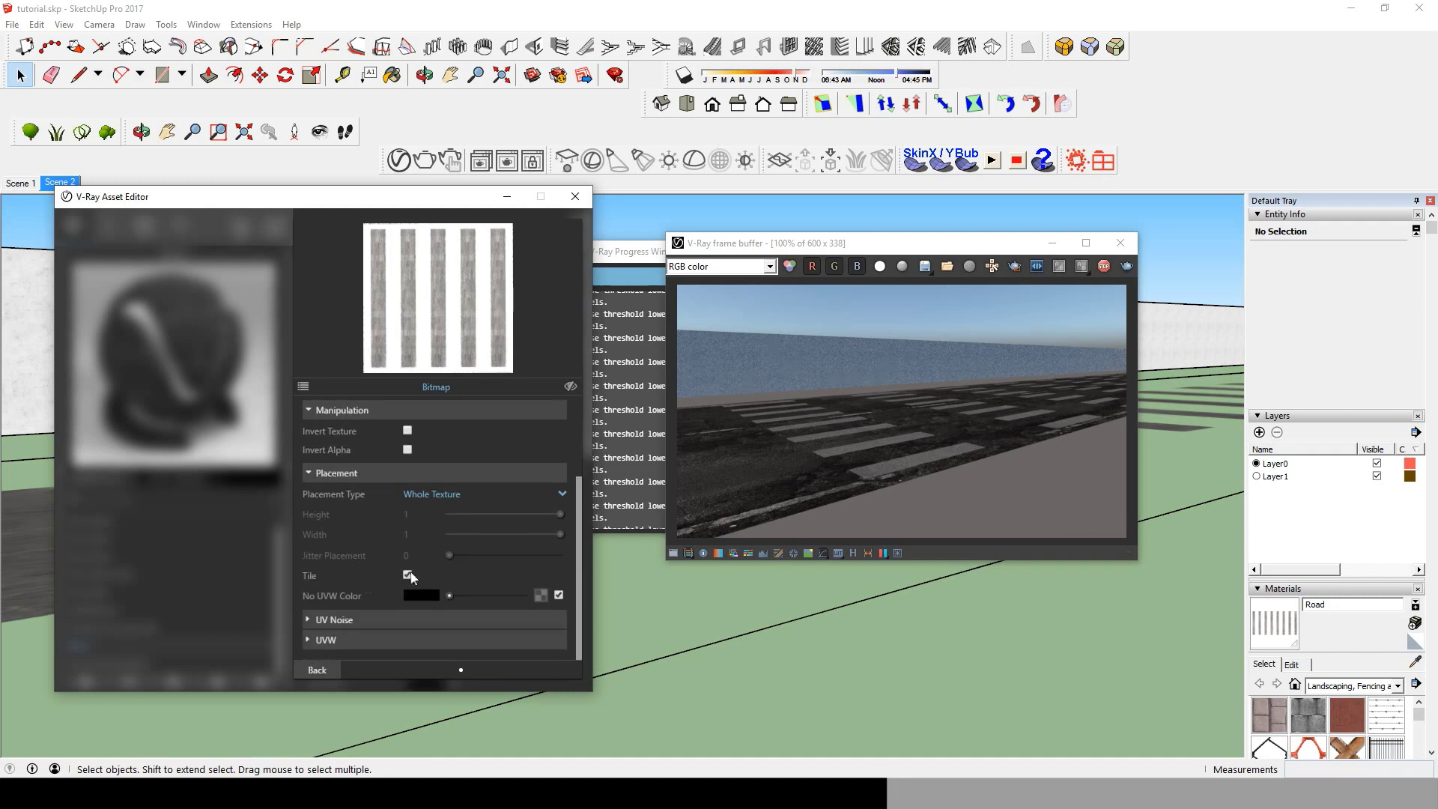
left_click(408, 575)
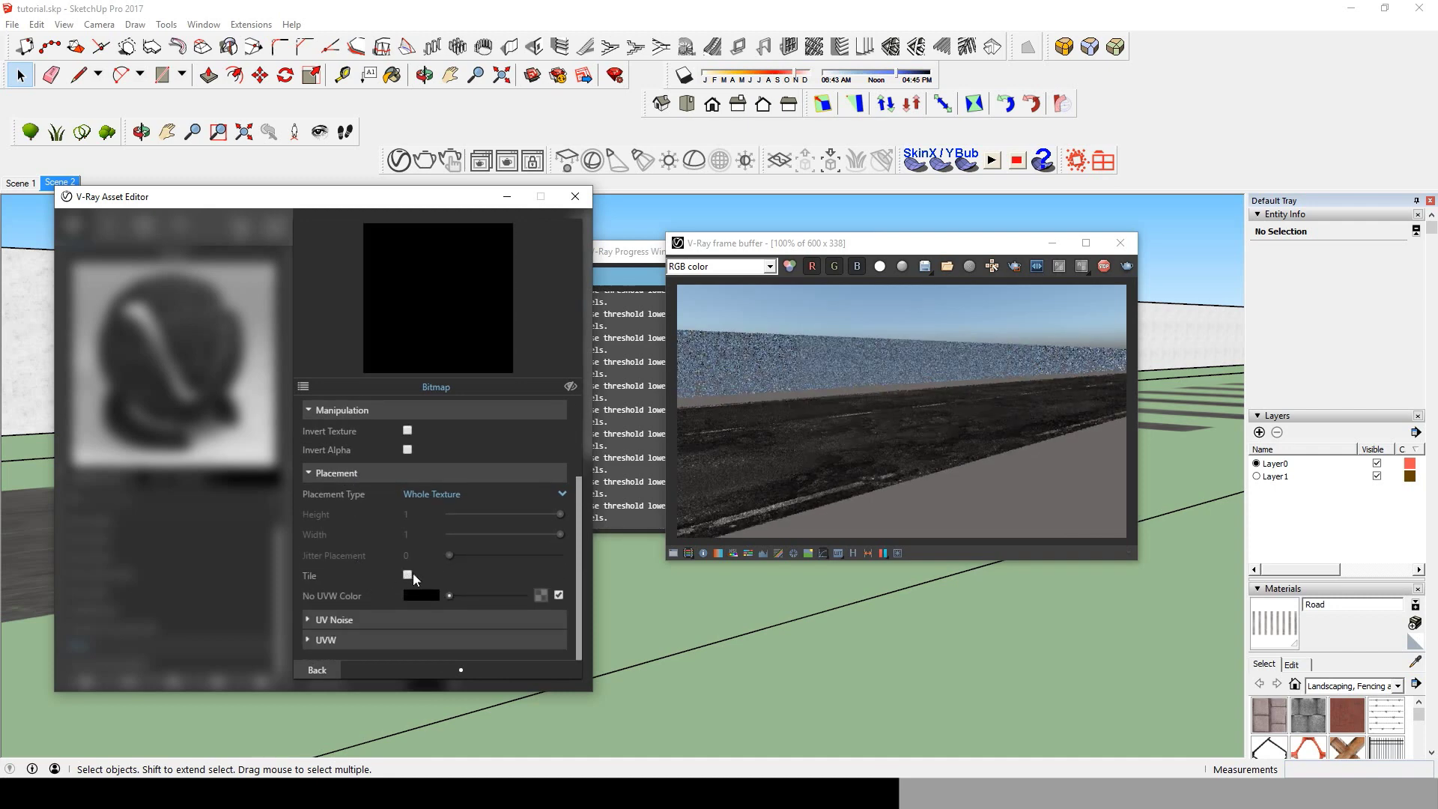
left_click(334, 622)
scroll(369, 613, "down", 3)
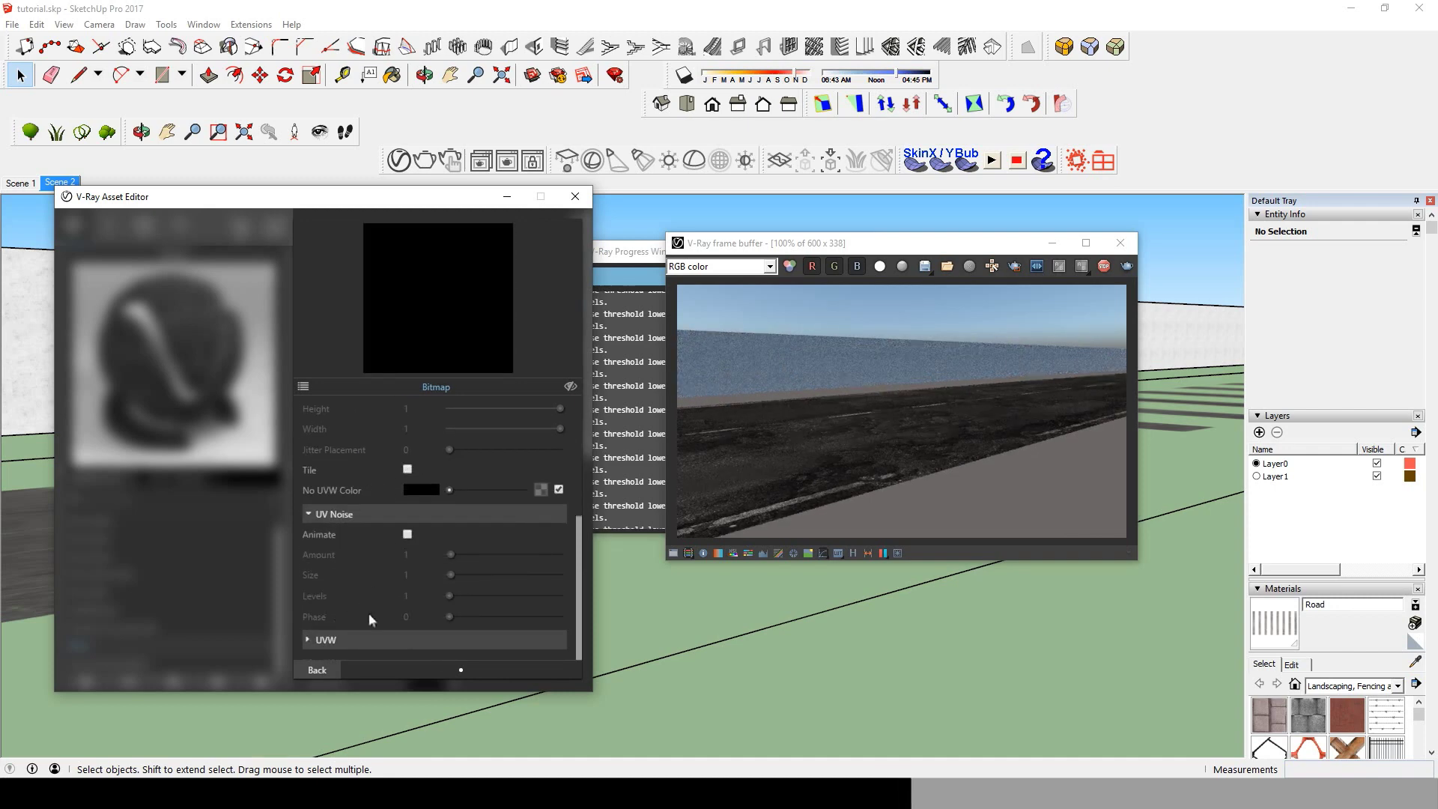
left_click(346, 637)
scroll(397, 572, "down", 2)
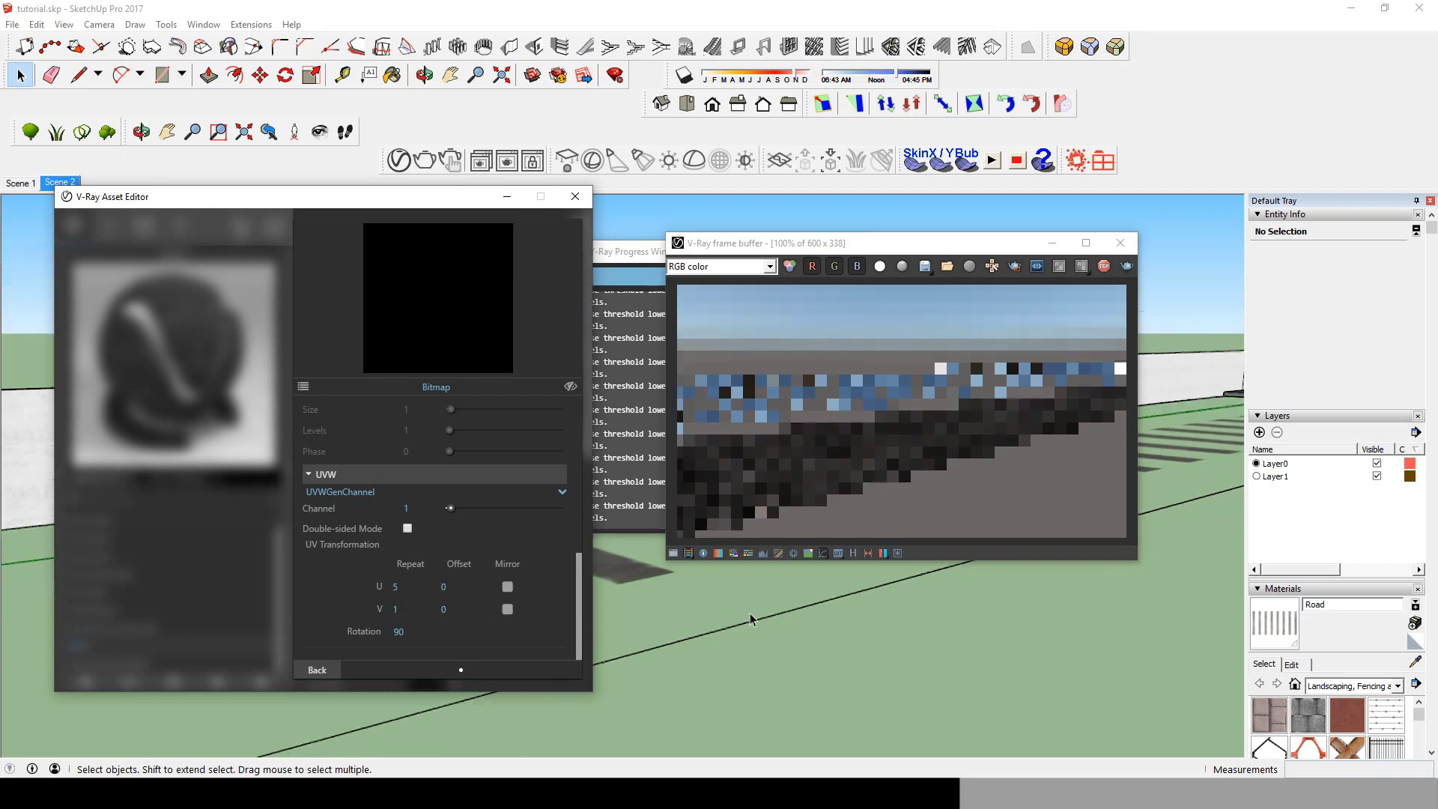
- Adjust the bitmap's UVW U and V offsets until both read 1
scroll(746, 626, "down", 2)
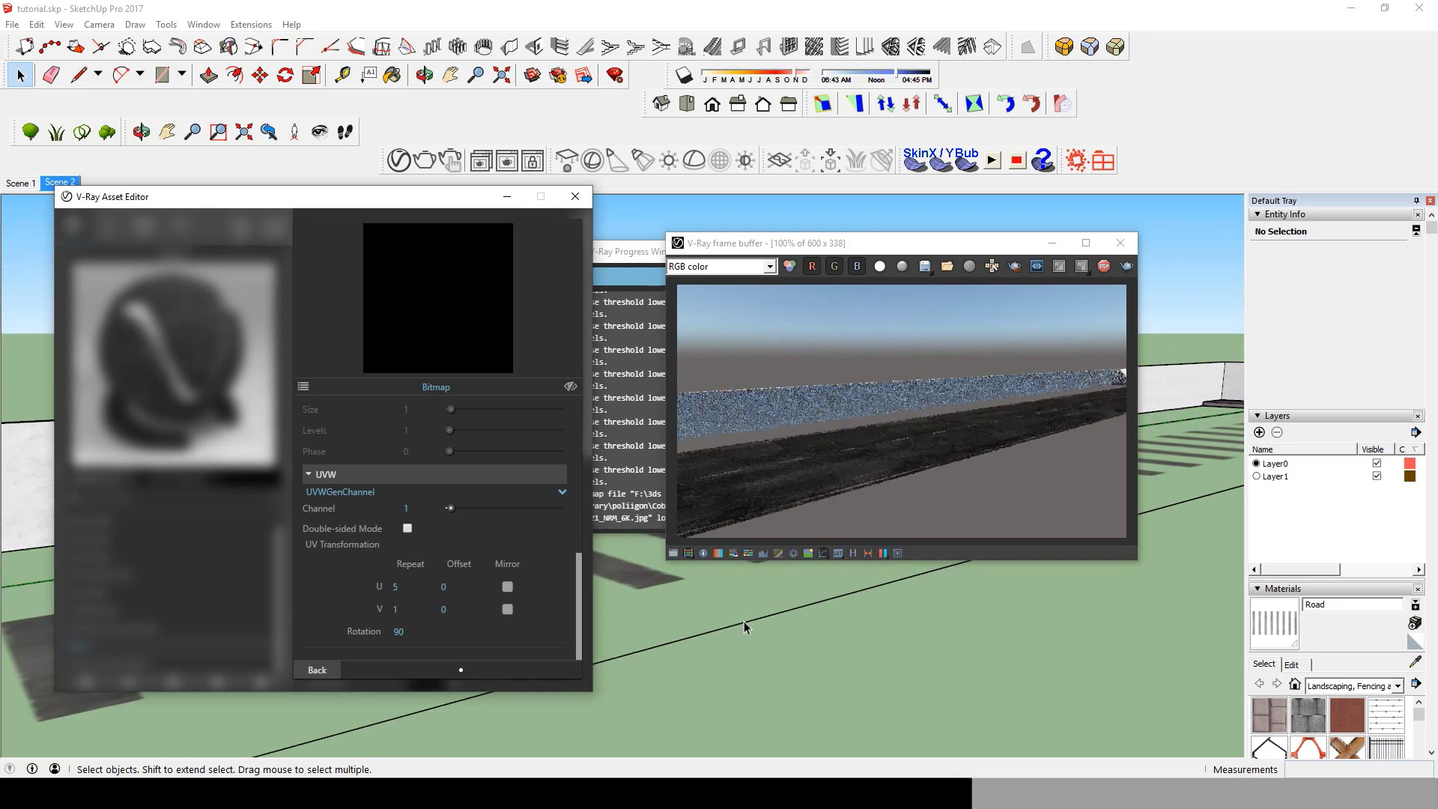
scroll(745, 624, "down", 3)
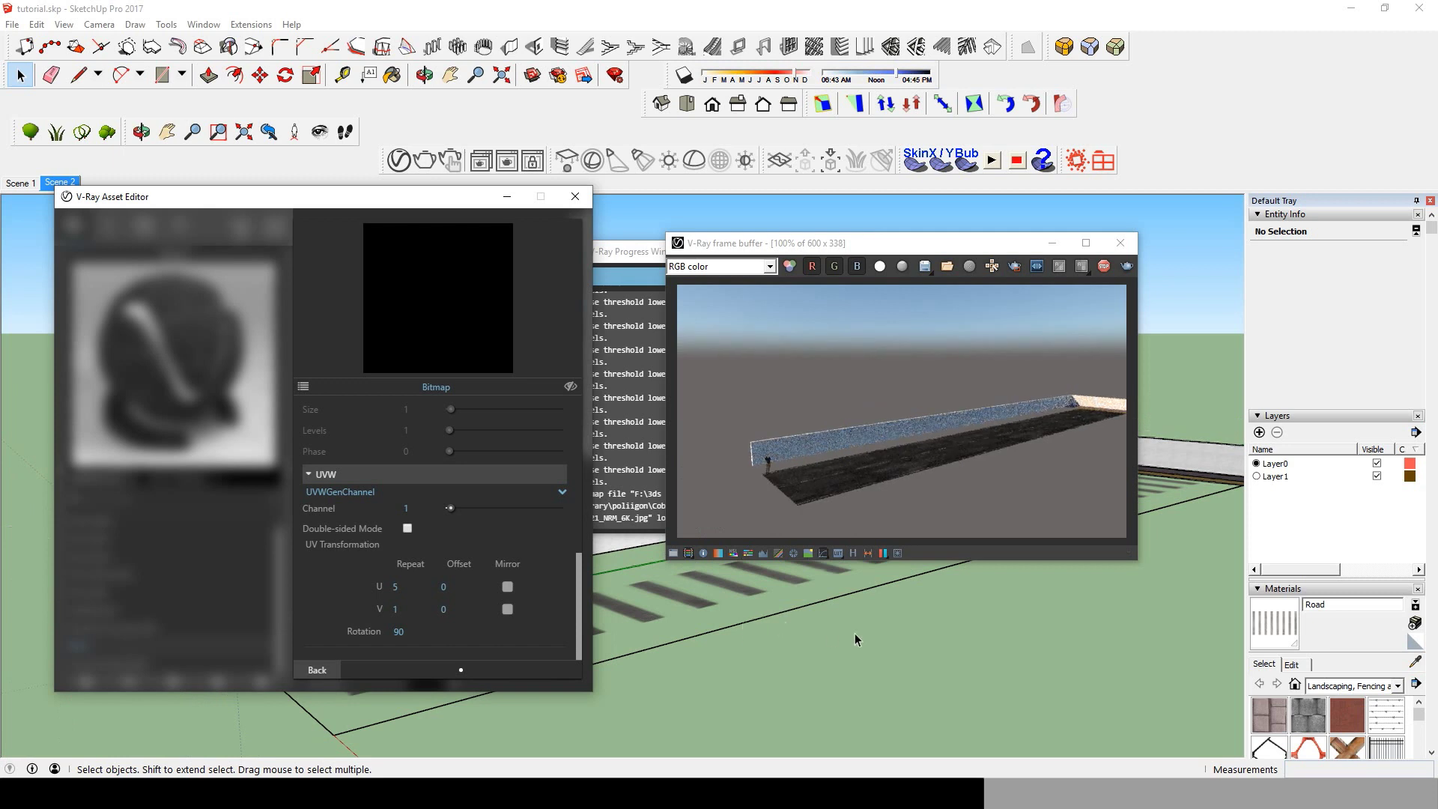
middle_click_drag(991, 588, 978, 594)
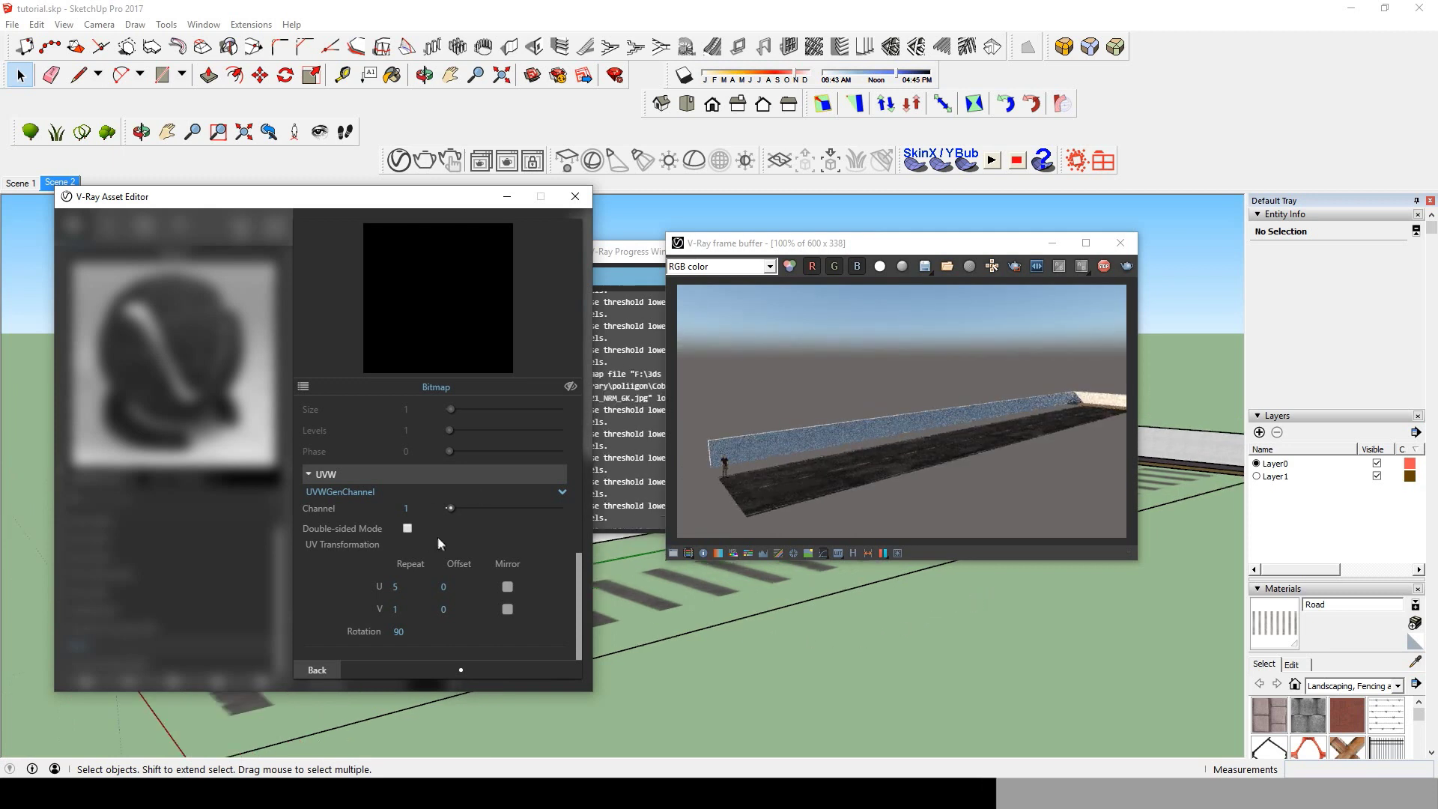
left_click(457, 588)
type("2")
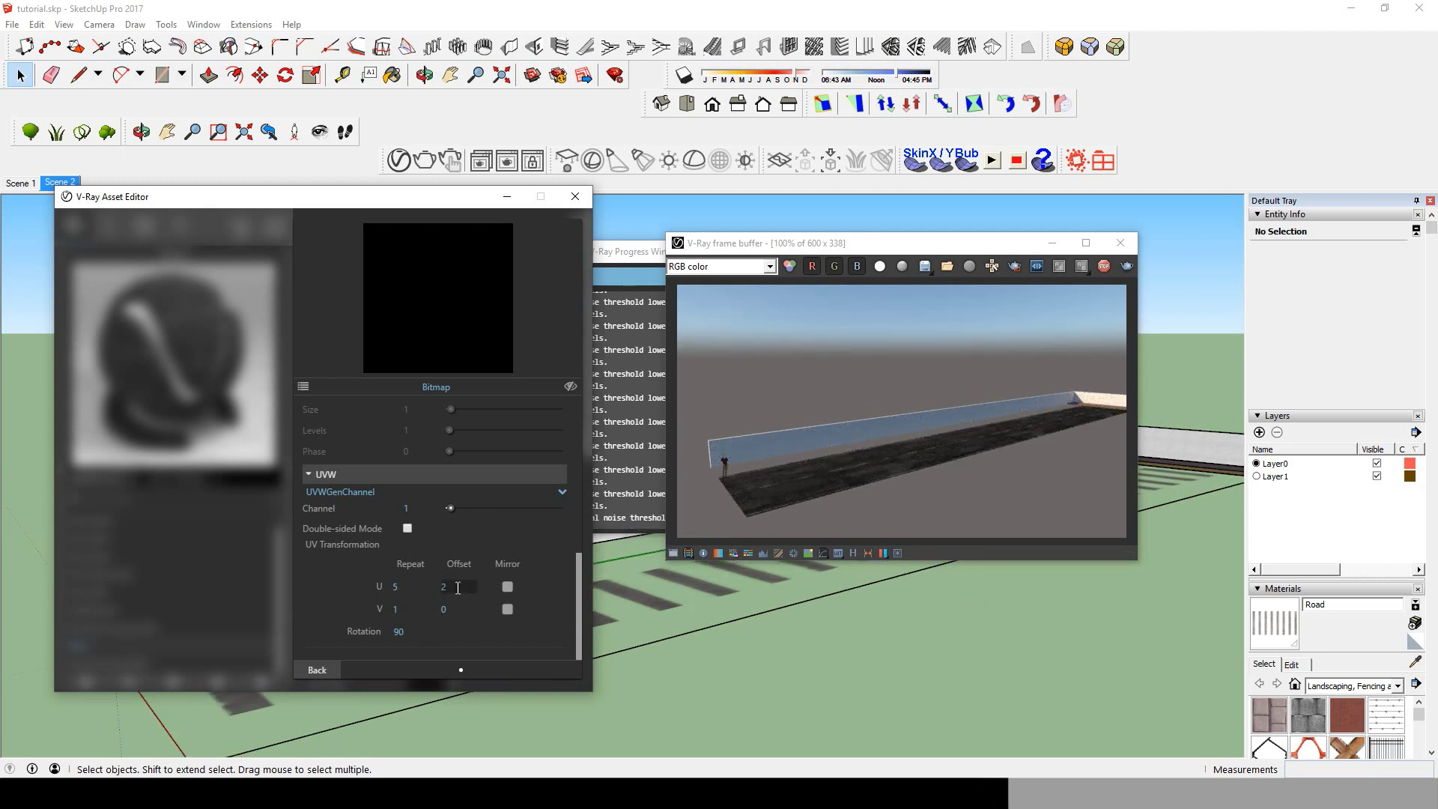
key("Return")
left_click(443, 609)
type("5")
key("Return")
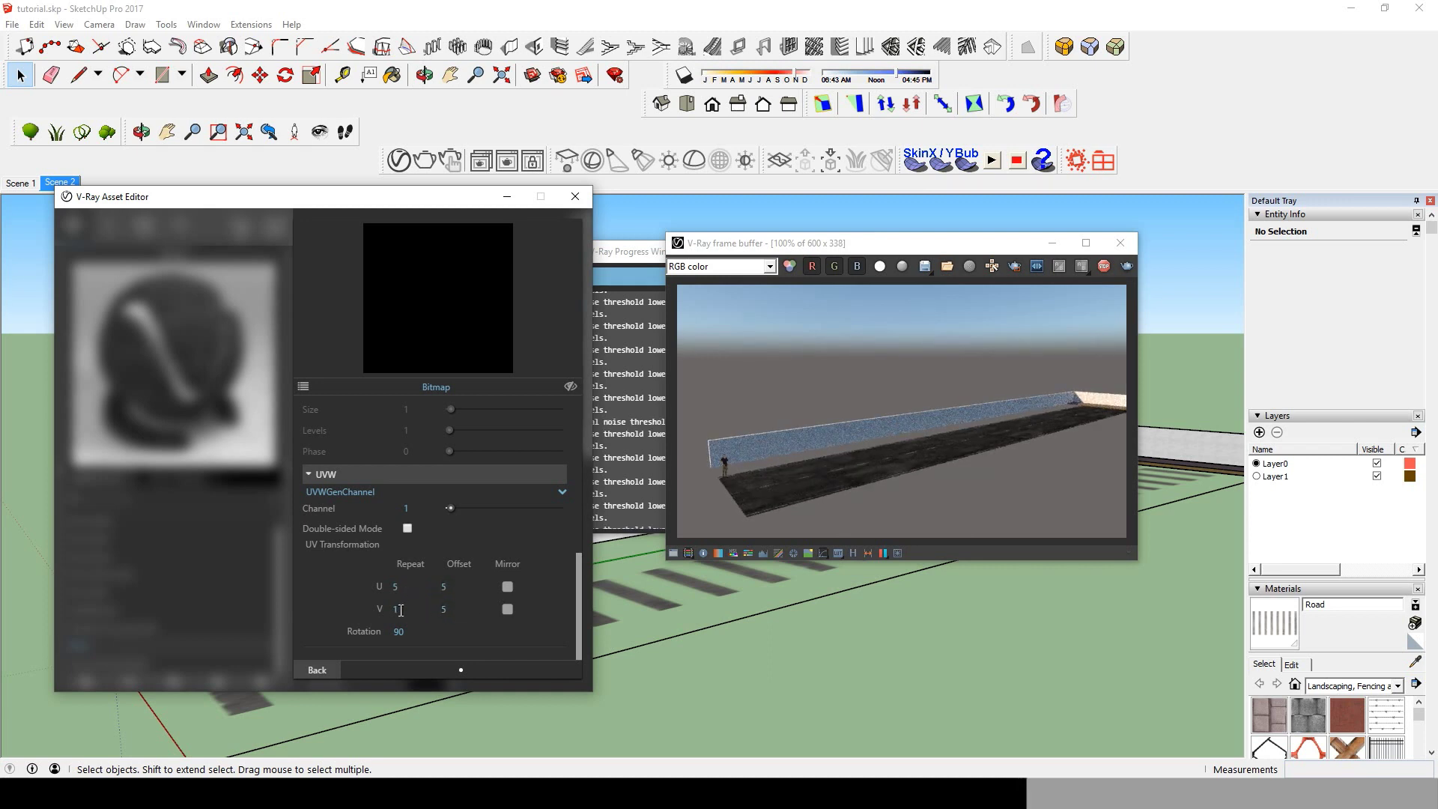
left_click(466, 587)
type("1")
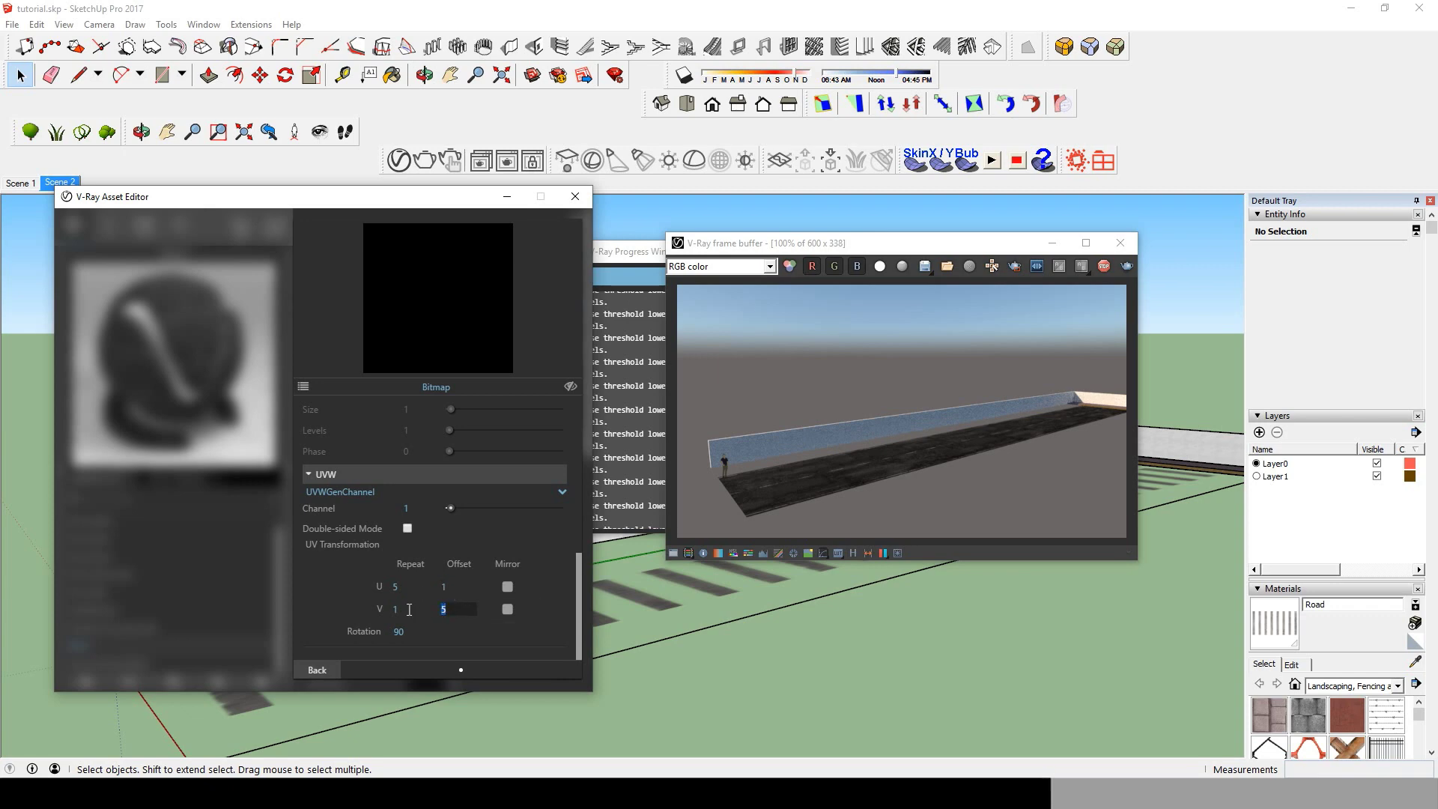
type("1")
key("Return")
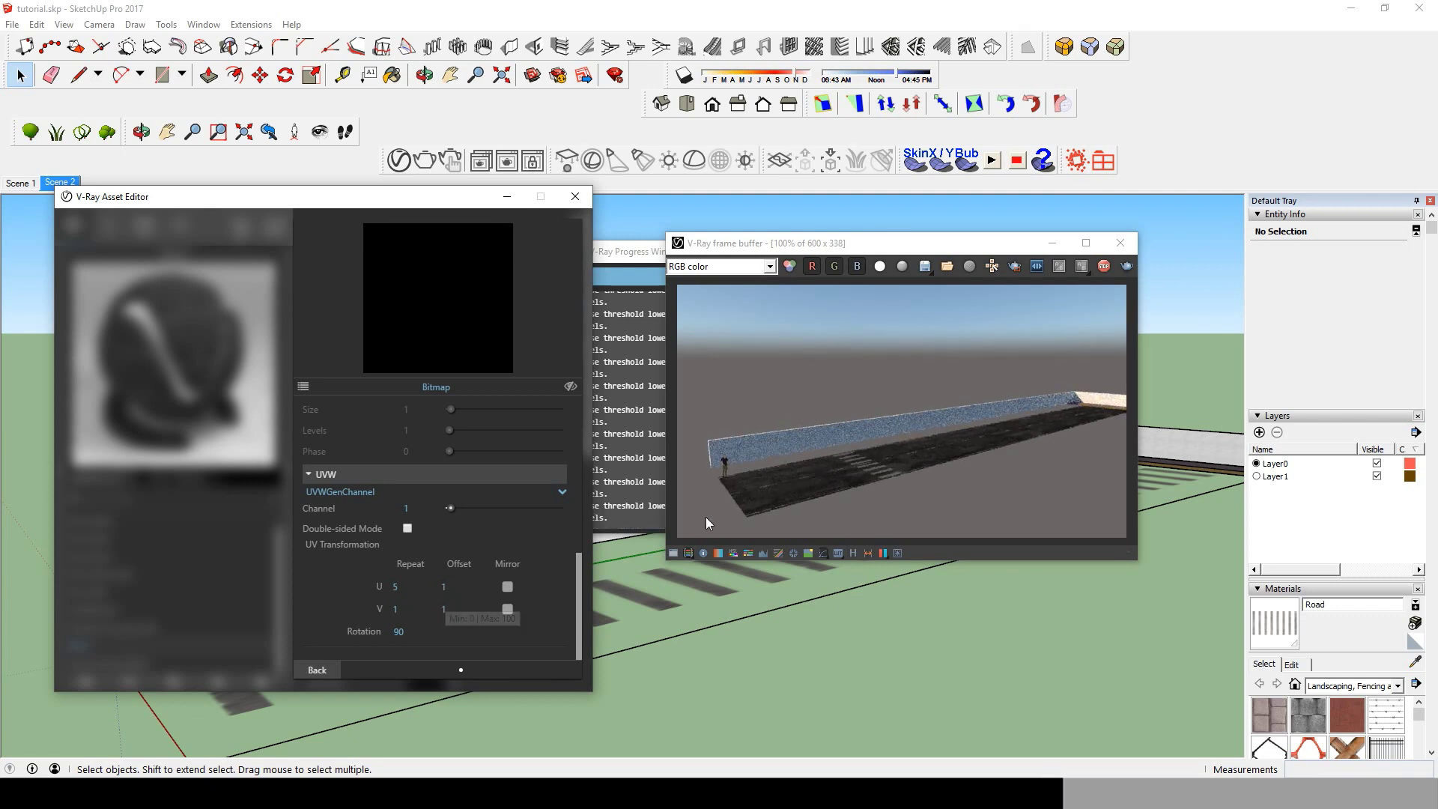
- Switch to Scene 2 and try a U offset of 0.5
left_click(69, 182)
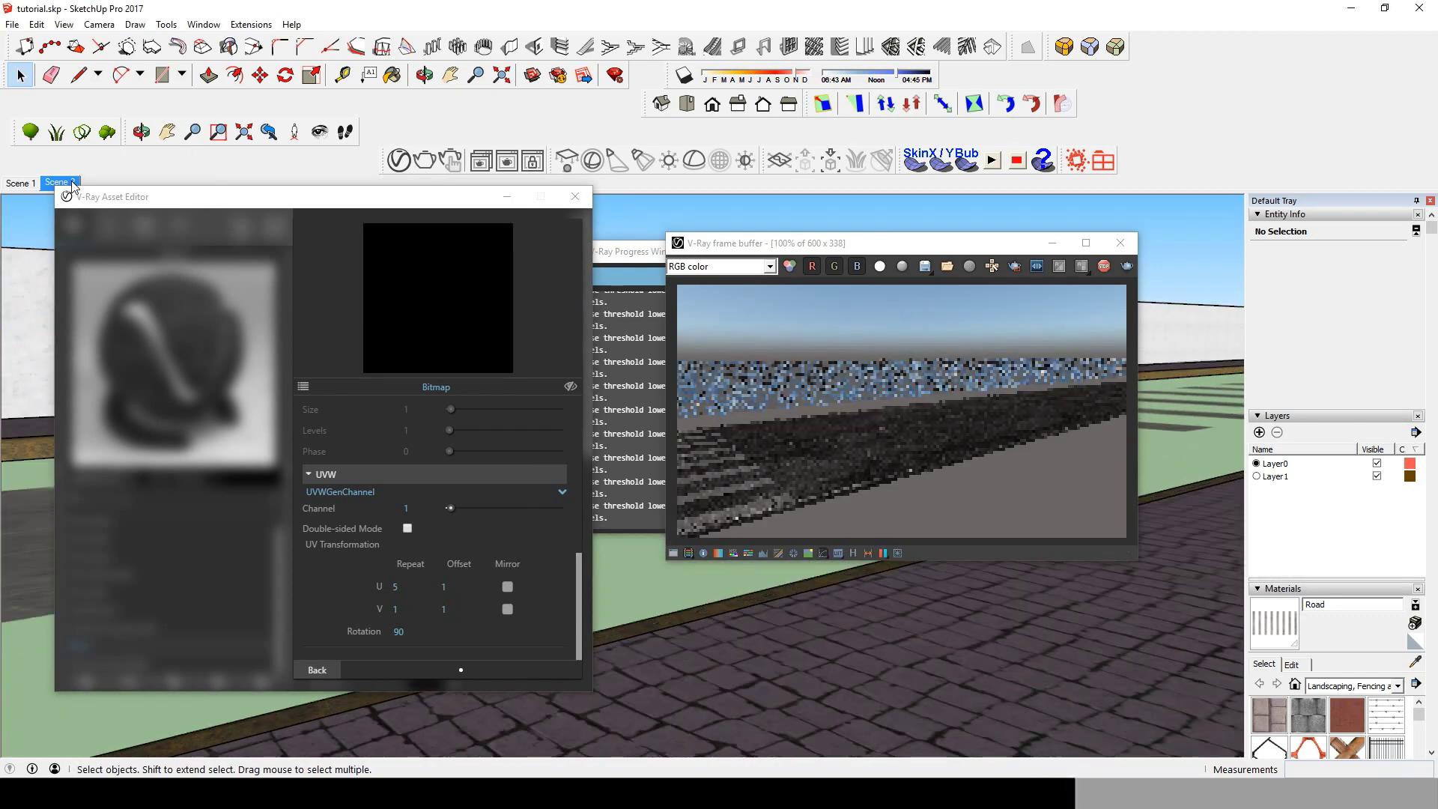
left_click(437, 588)
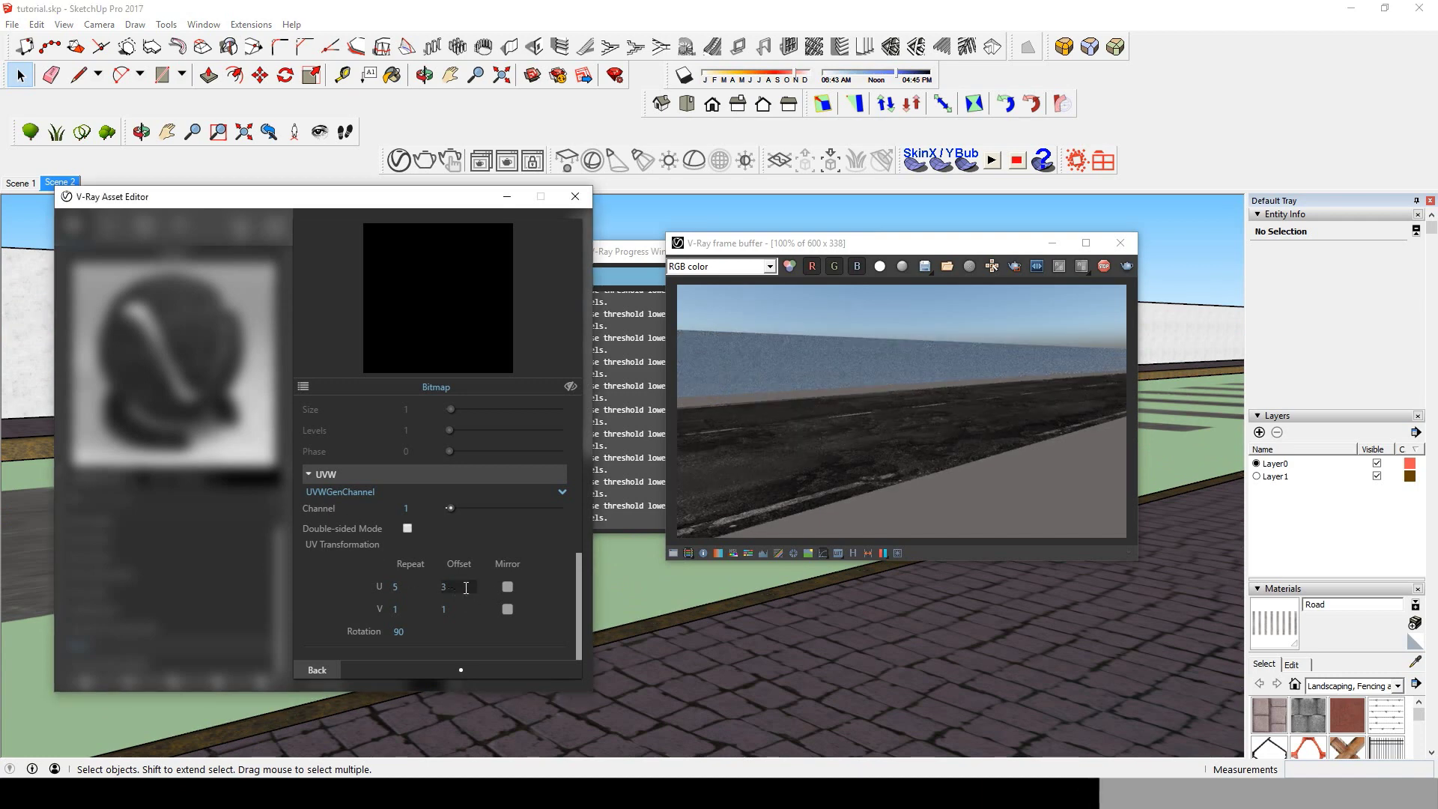
type("00.")
type("5")
key("Return")
scroll(765, 613, "down", 5)
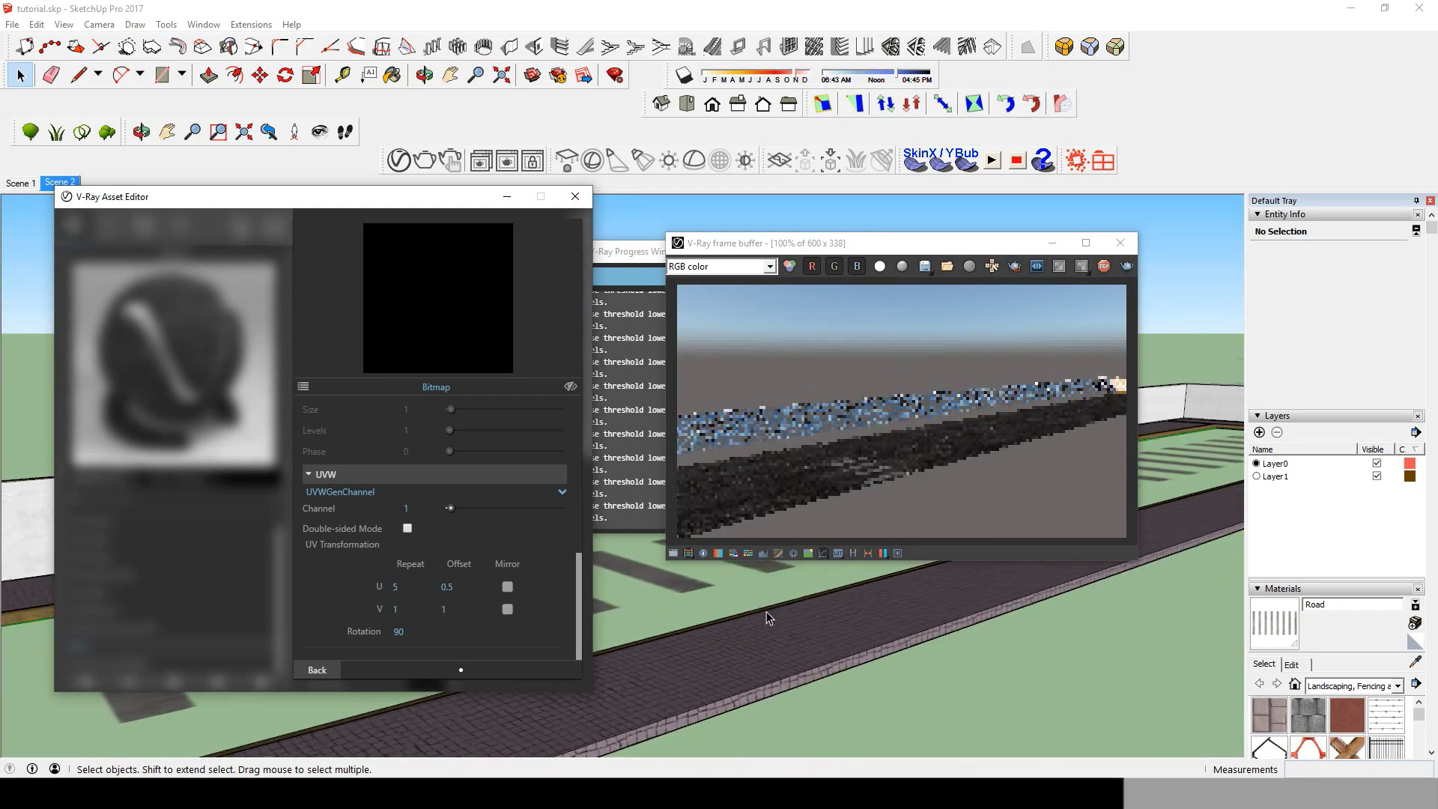
- Set the bitmap's V offset to 1.8 and return to the Scene 2 view
left_click(453, 609)
type("0.5")
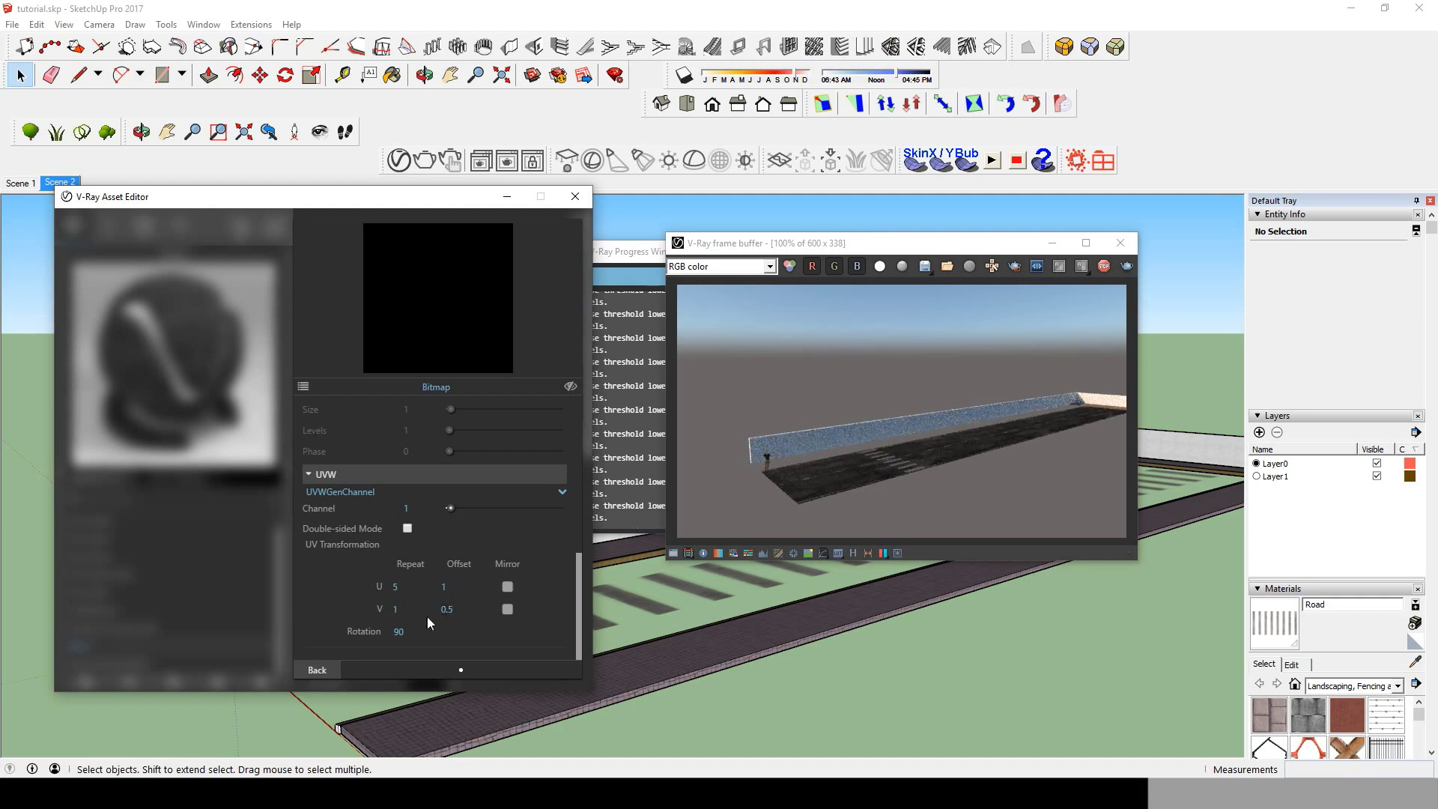
left_click(466, 612)
type("1.5")
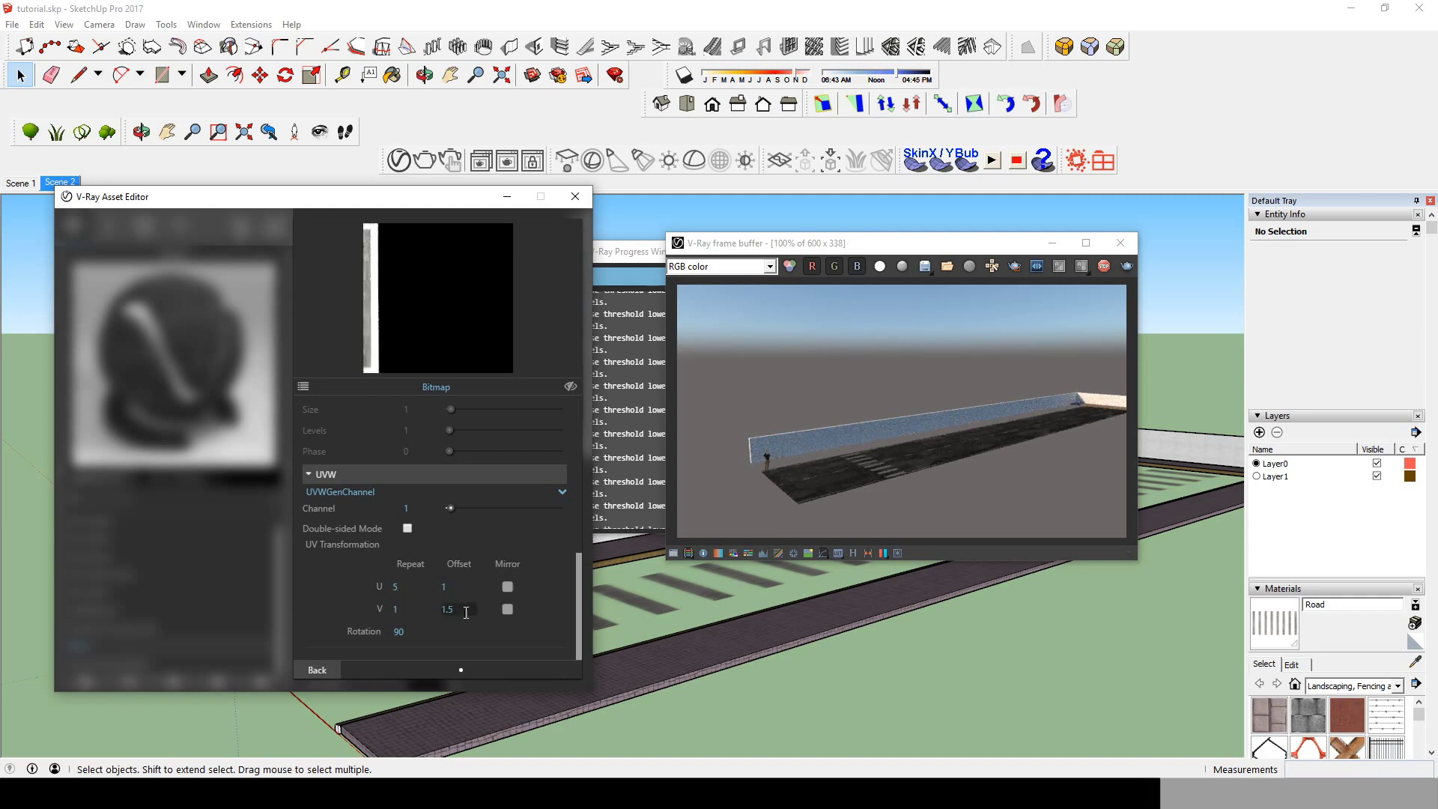
key("BackSpace")
type("8")
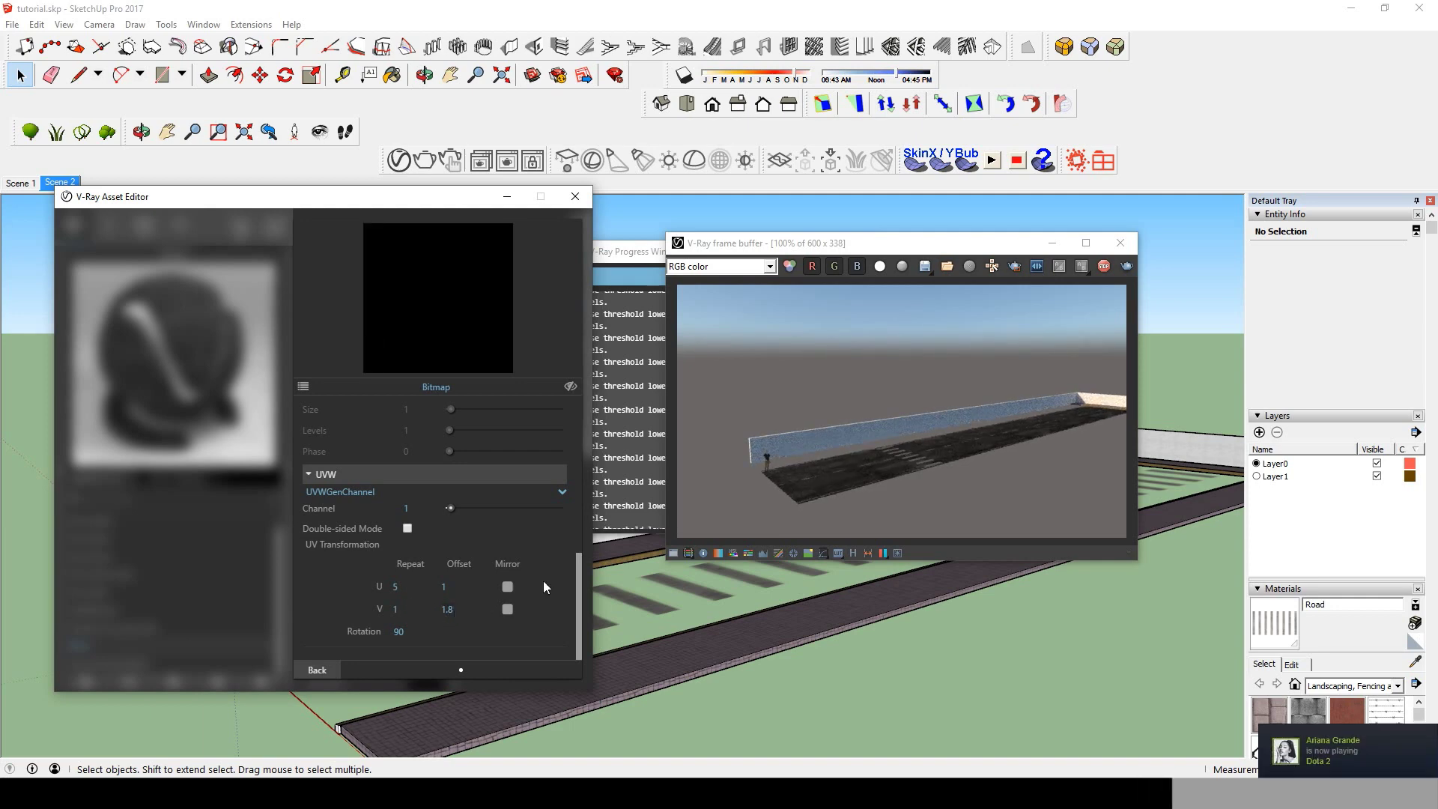
left_click(52, 182)
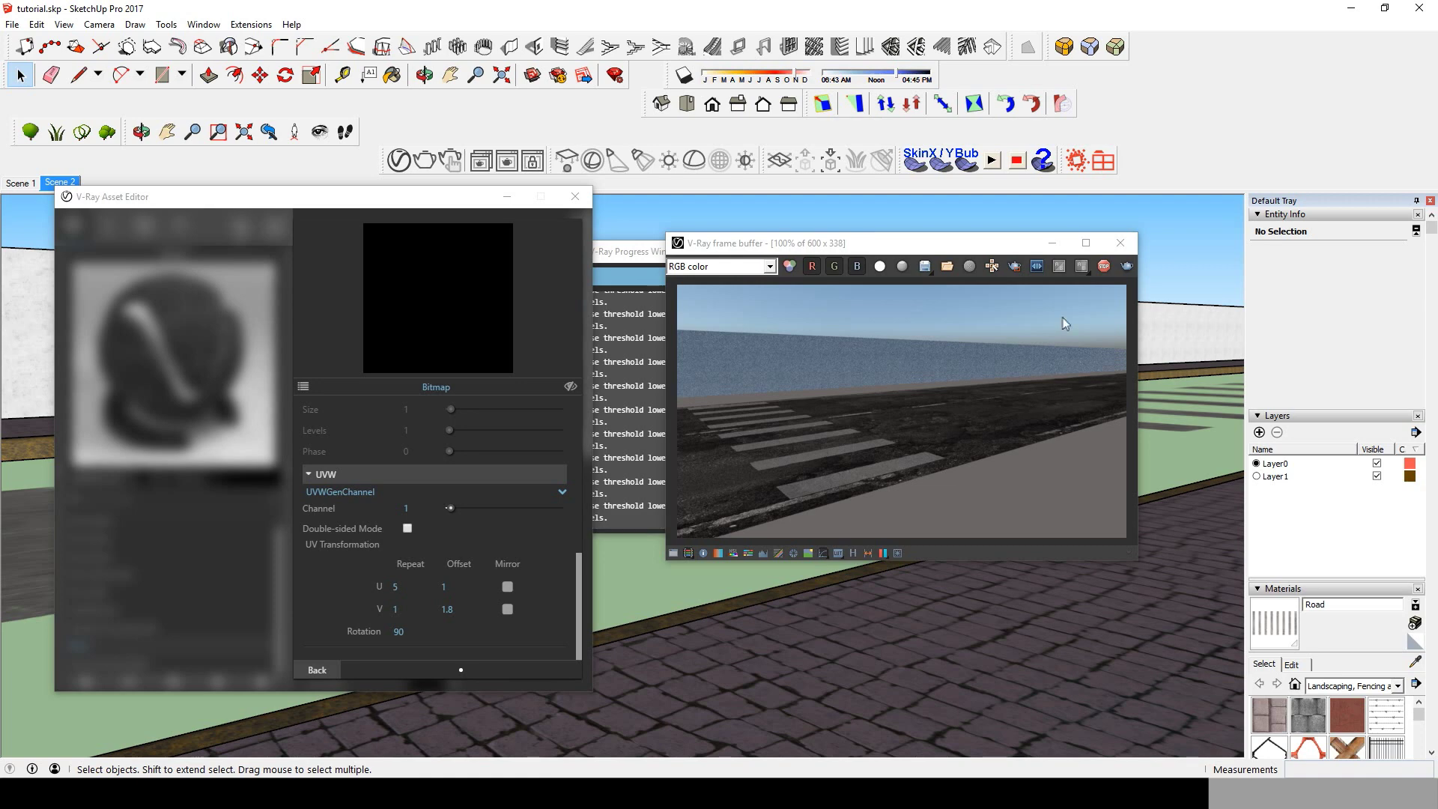
- Set the first Road bitmap's V offset to 2.5 and return to the material's main settings
double_click(447, 609)
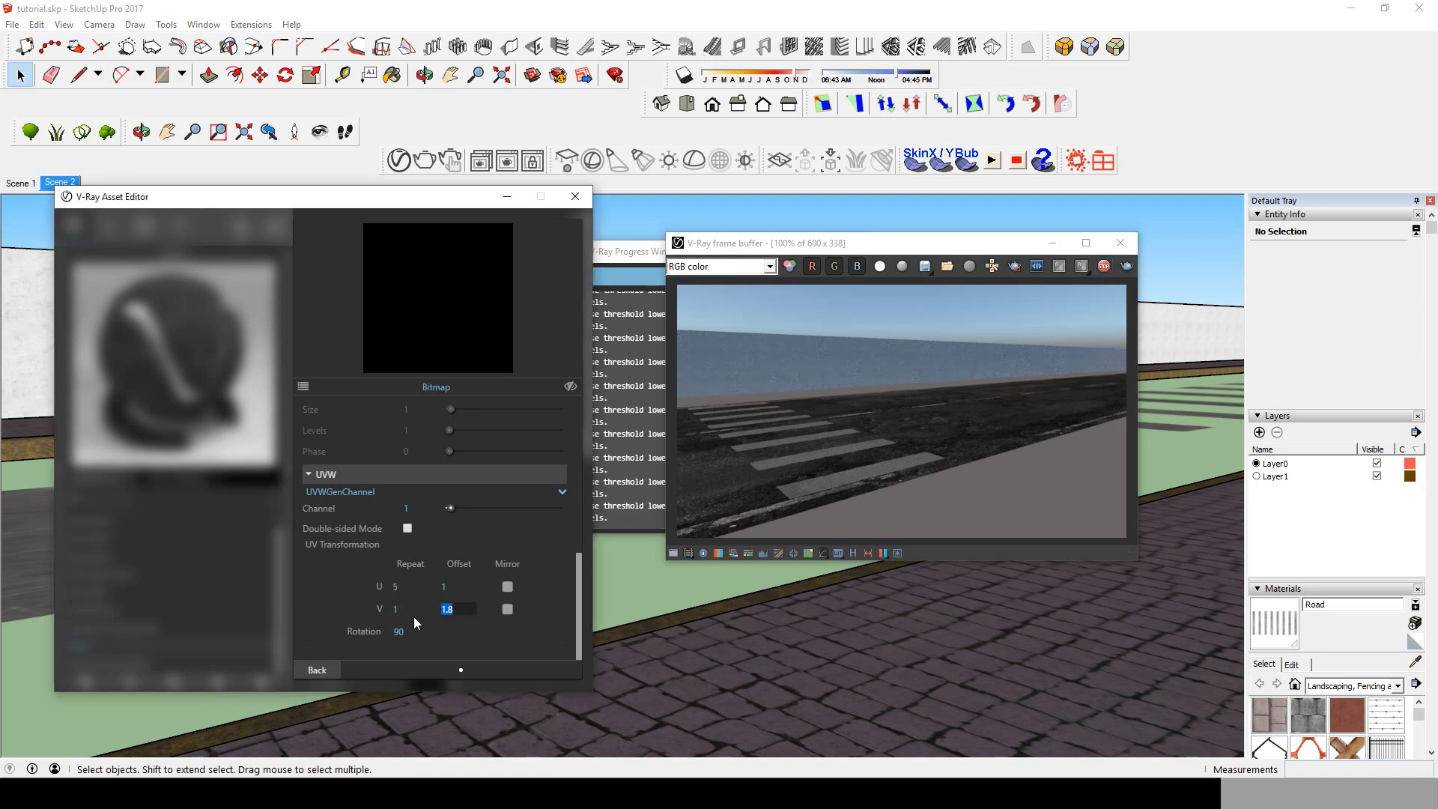
type("2.5")
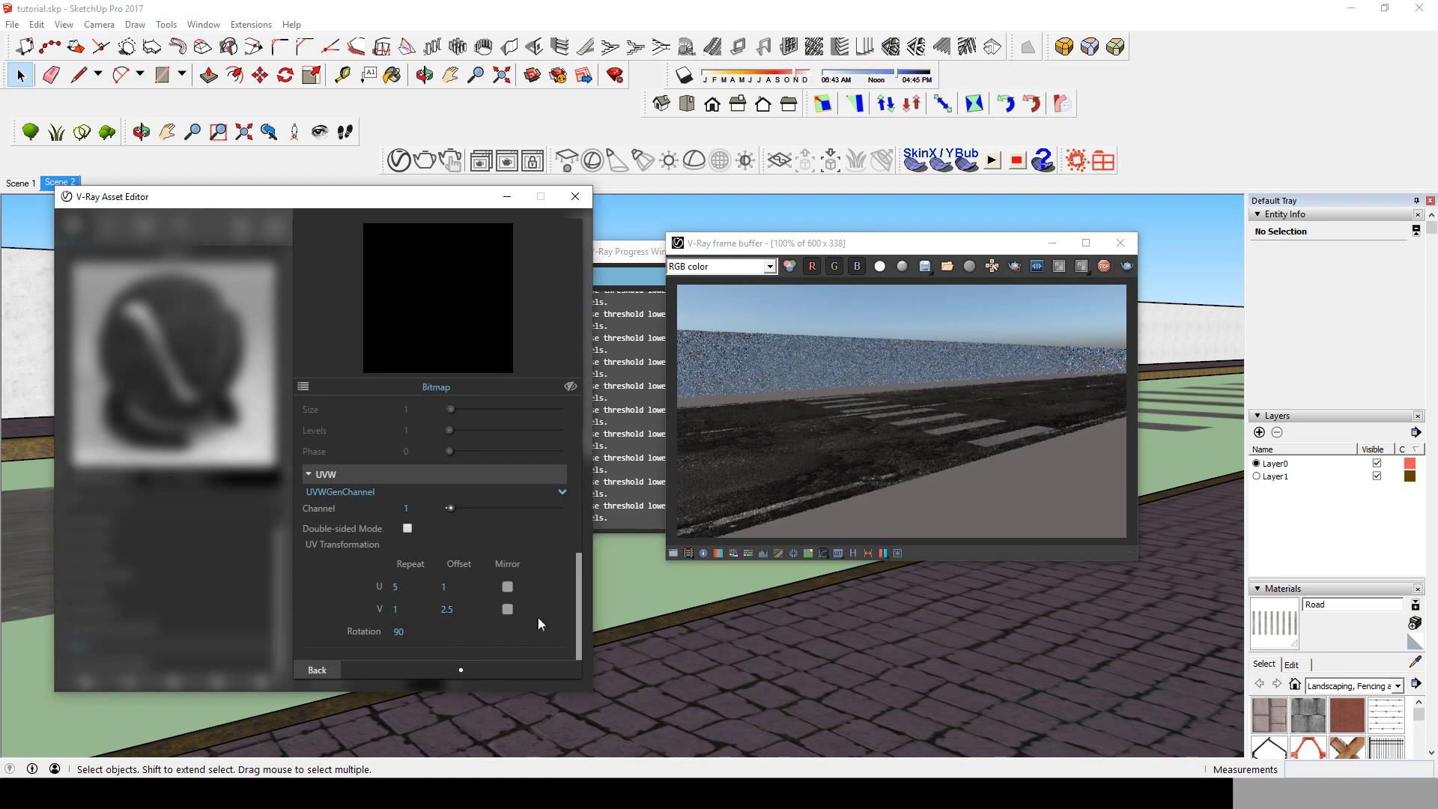
left_click(330, 669)
- Set the other Road bitmap's V offset to 2.5 as well, then return to the main settings
left_click(569, 264)
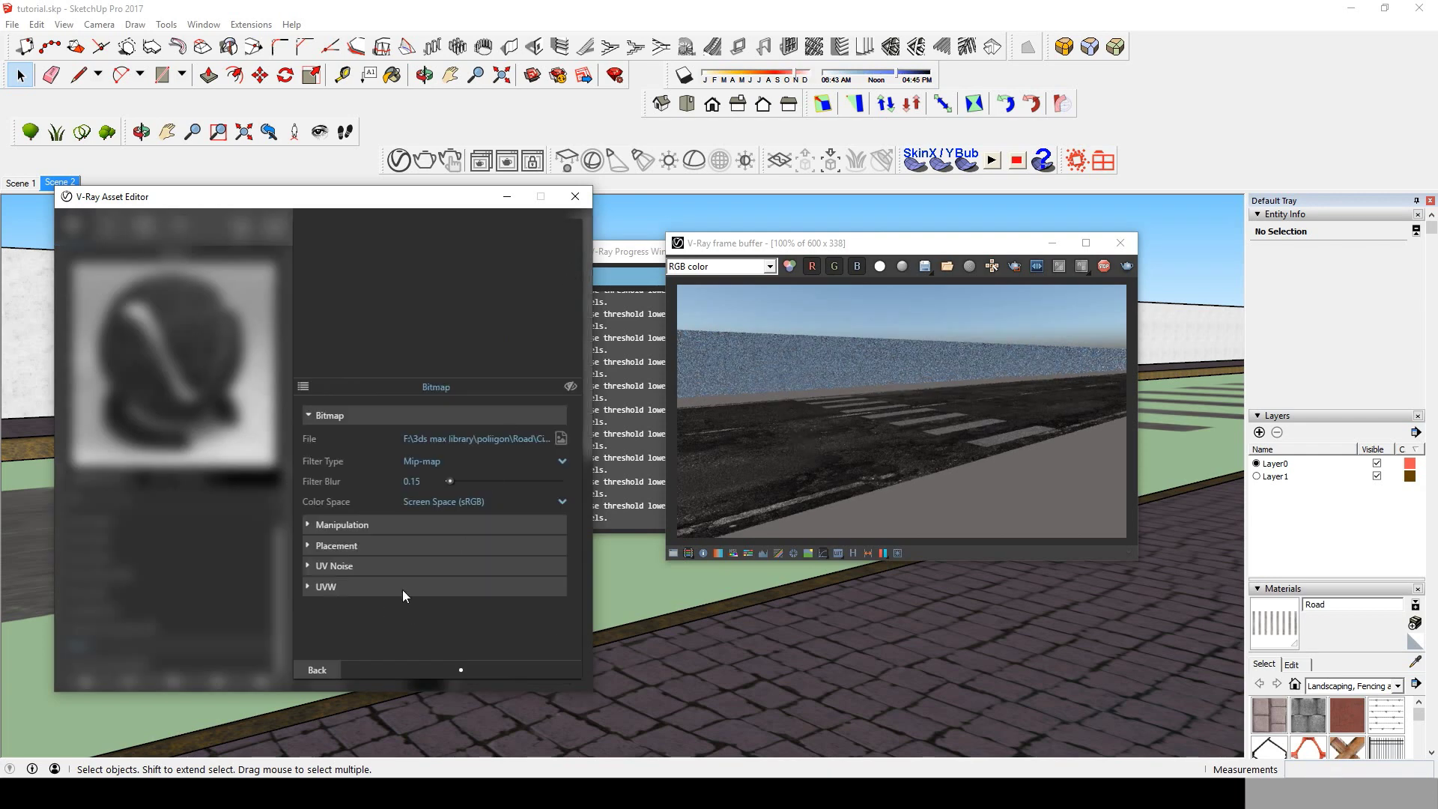
scroll(402, 591, "down", 3)
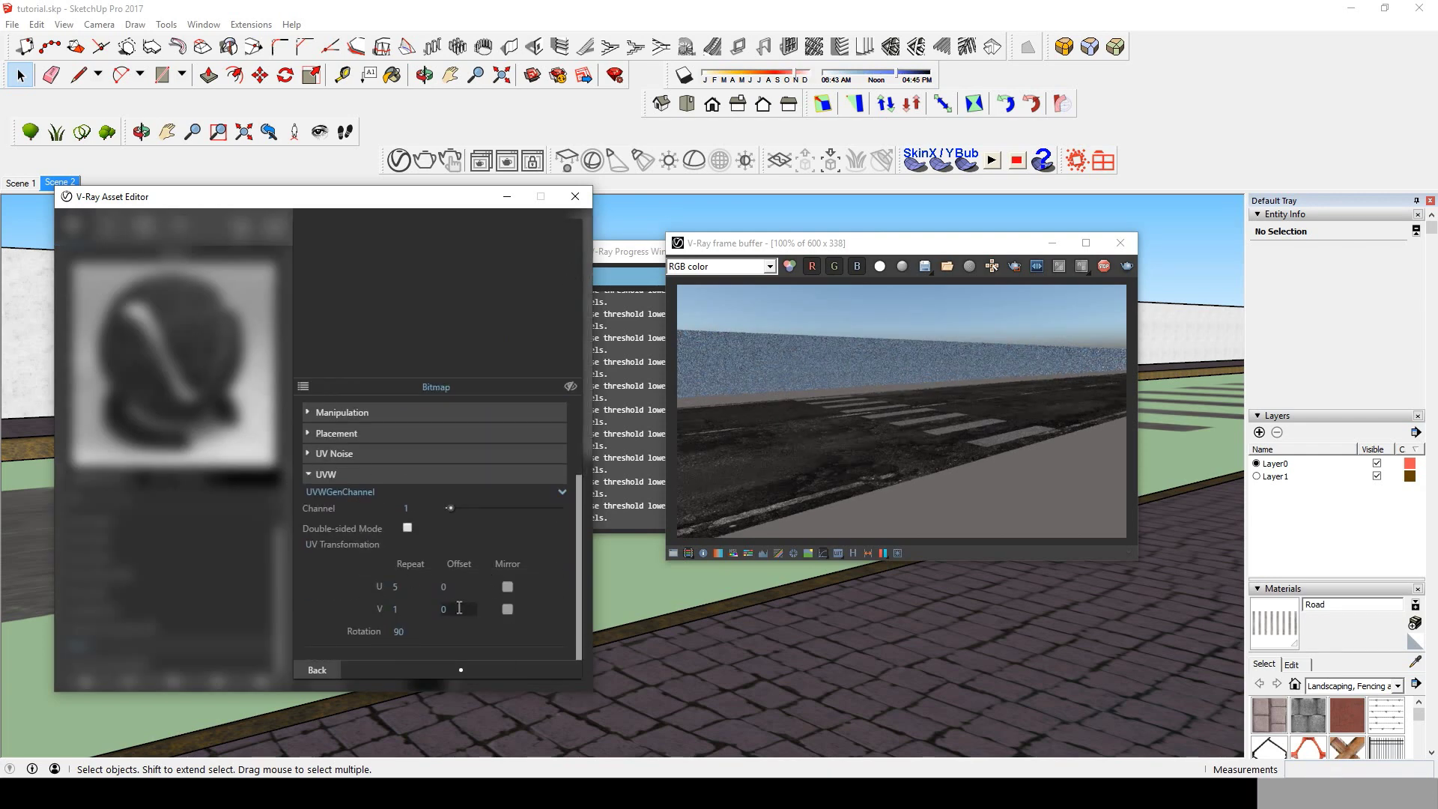
type(".5")
left_click(443, 586)
type("1")
key("Return")
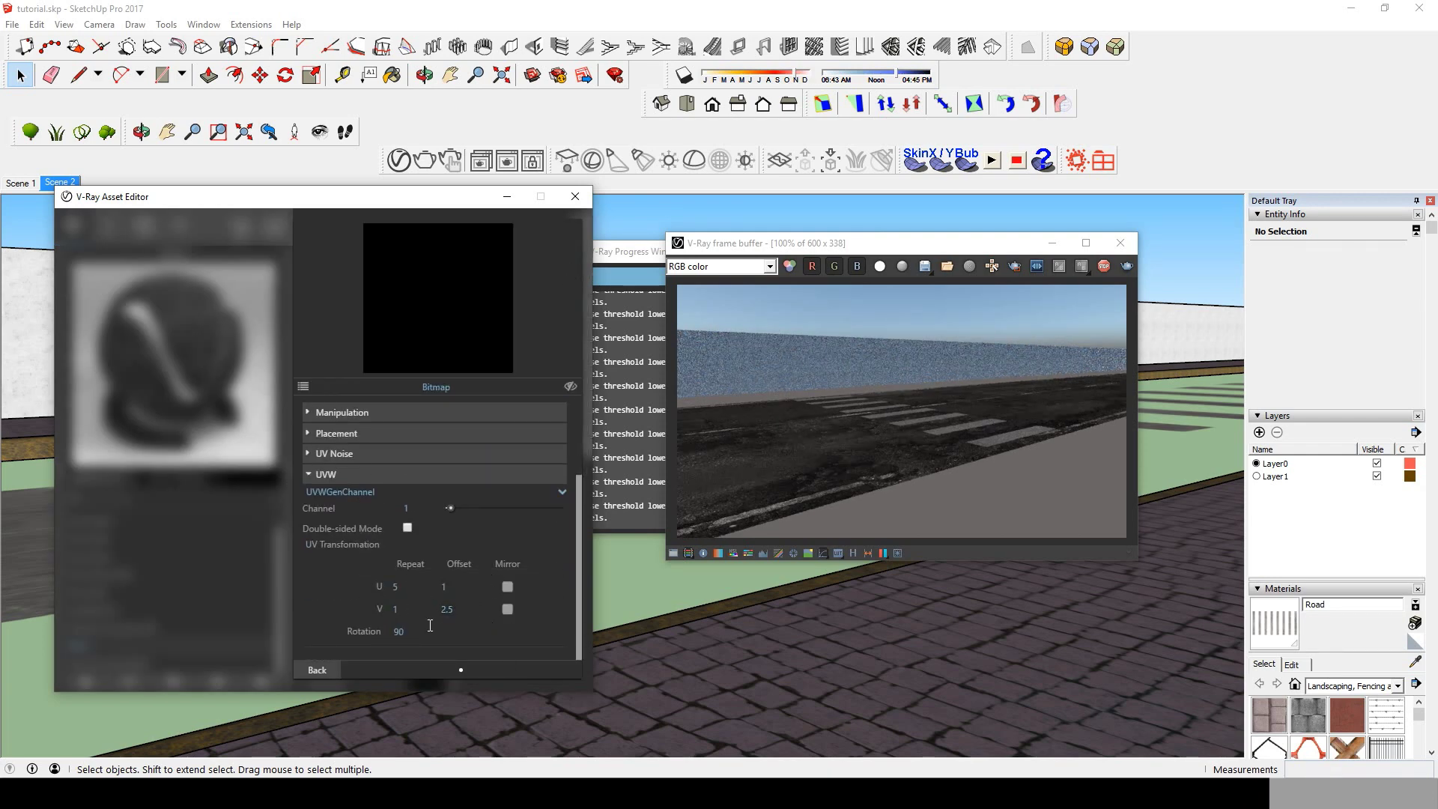
left_click(331, 665)
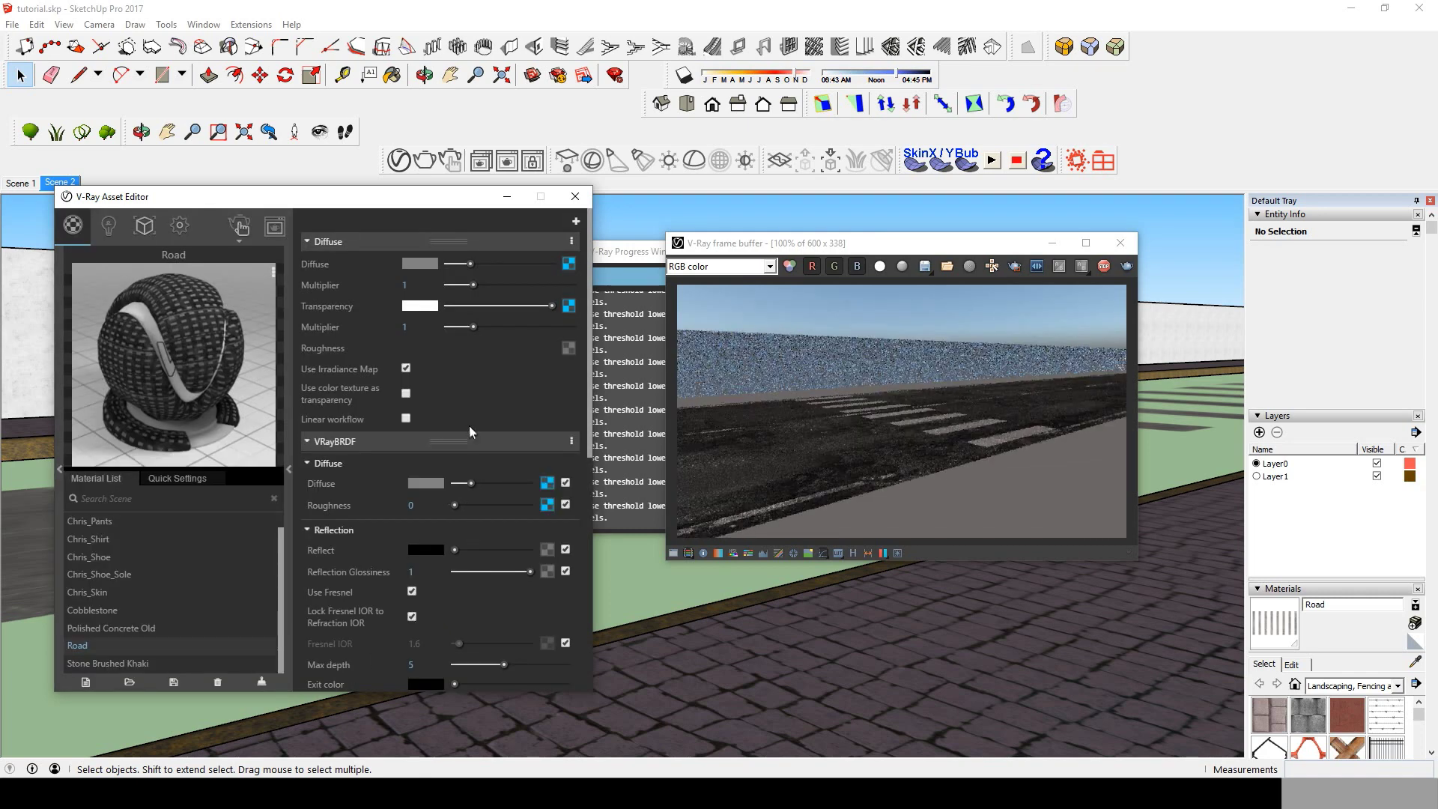
- Close the frame buffer and Progress Window; set V-Ray output to 1920 x 1080 with Interactive and Progressive off
left_click(1120, 252)
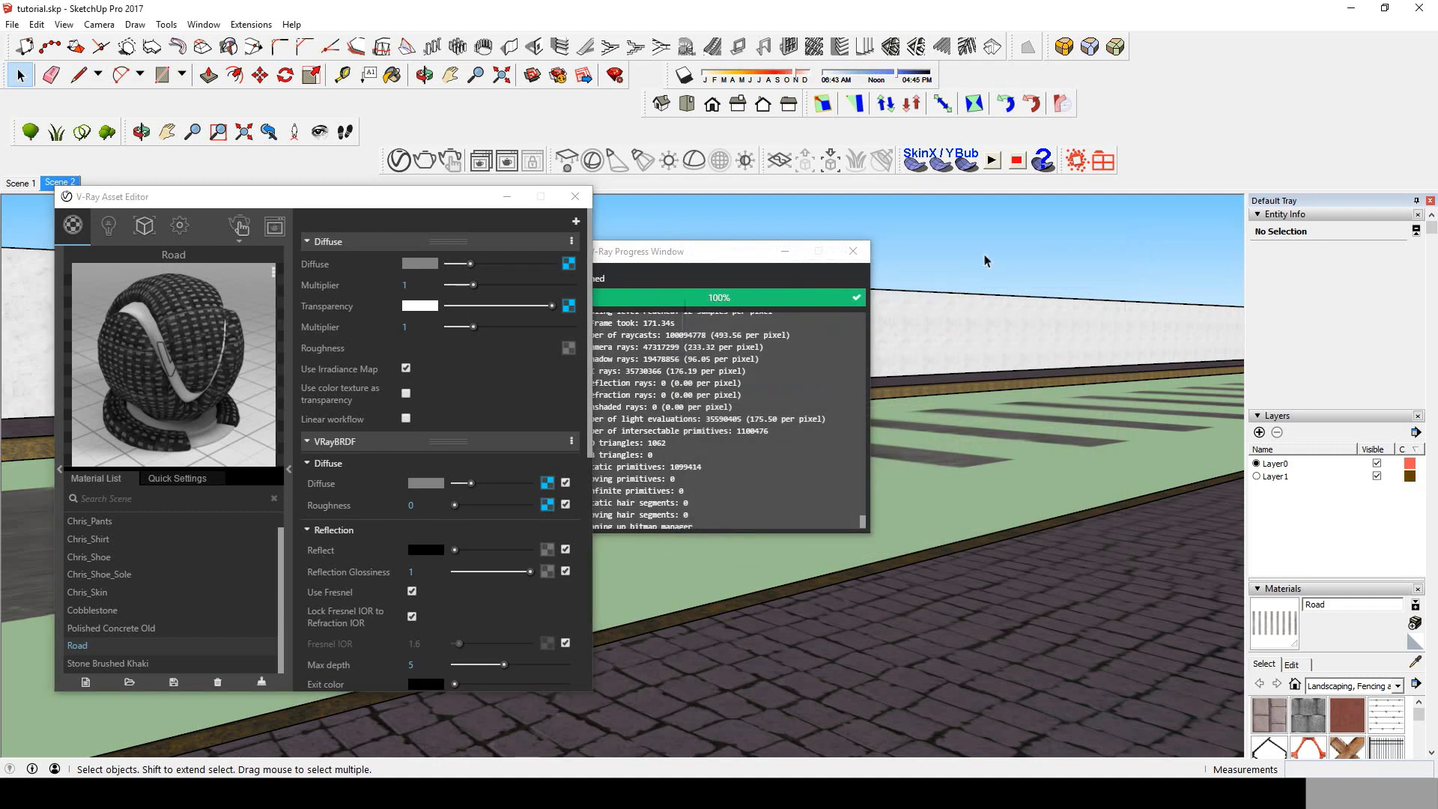
left_click(853, 251)
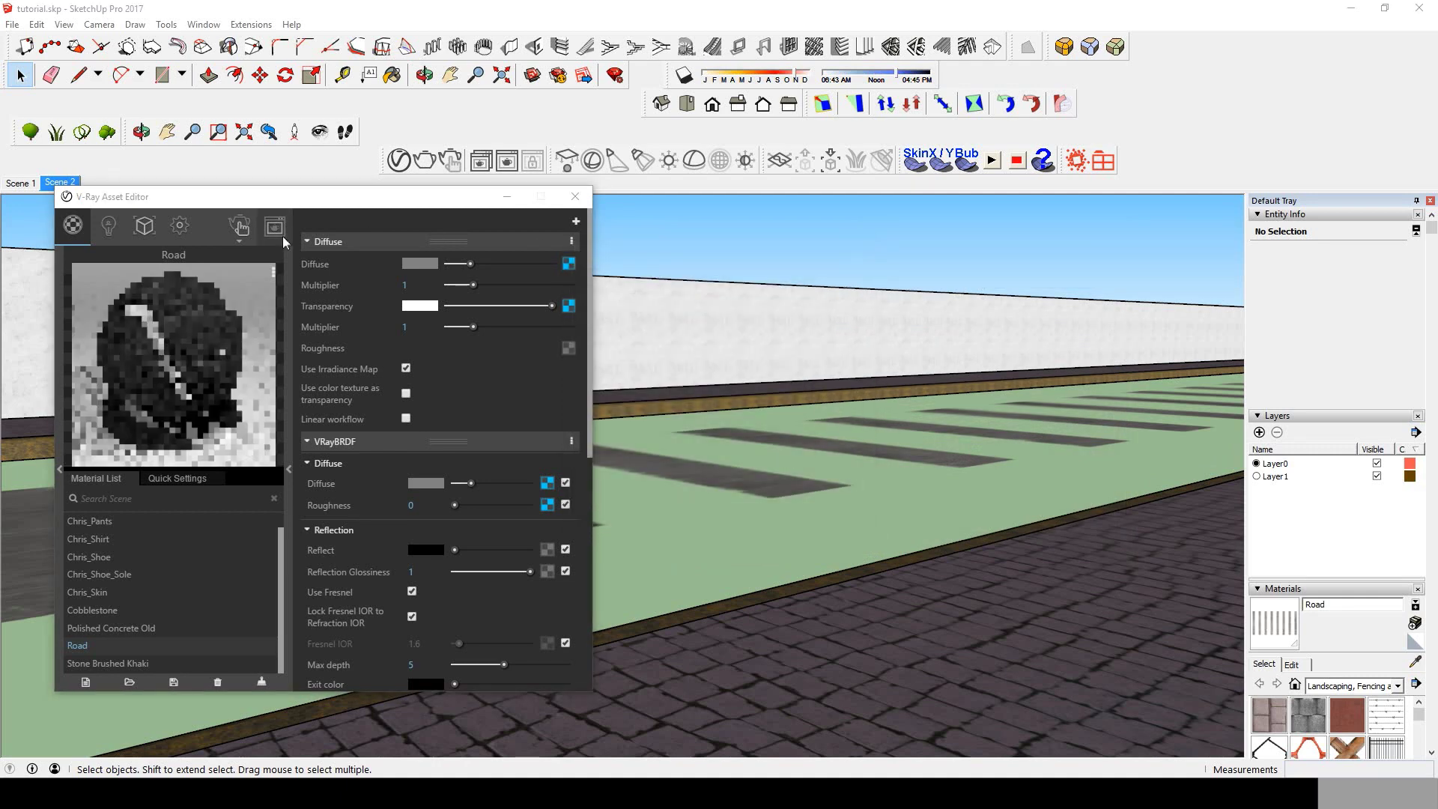
left_click(179, 226)
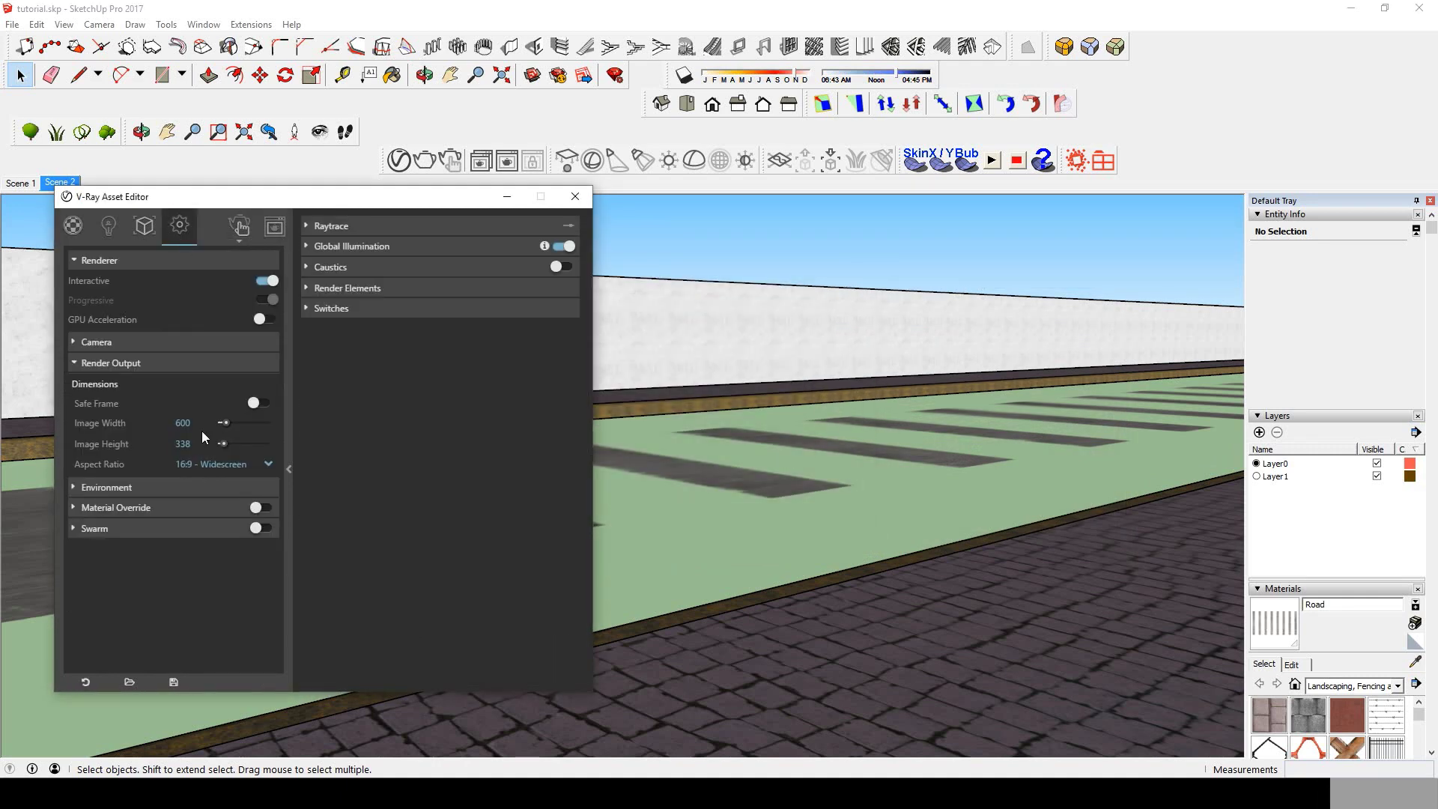
type("1920")
left_click(264, 280)
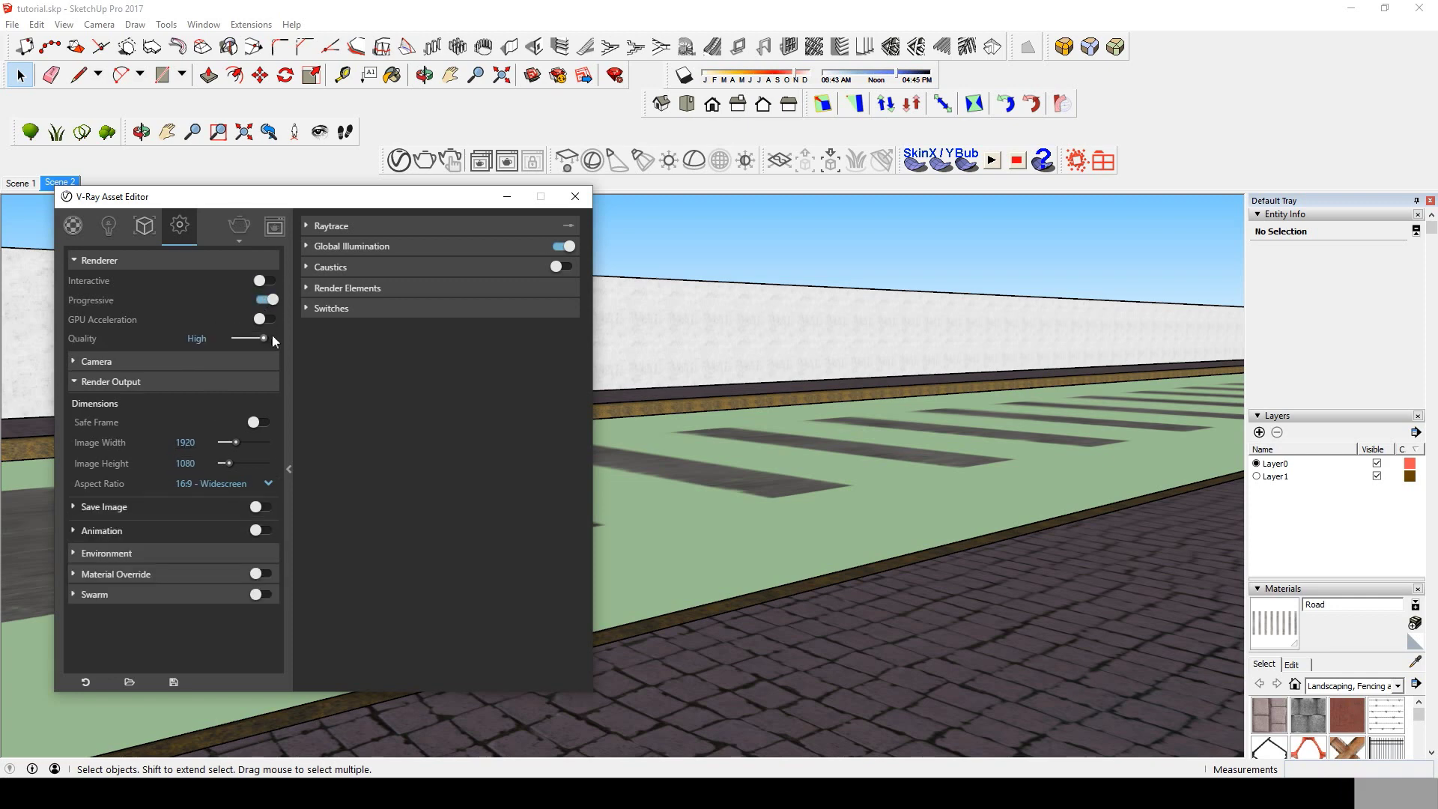
left_click(268, 300)
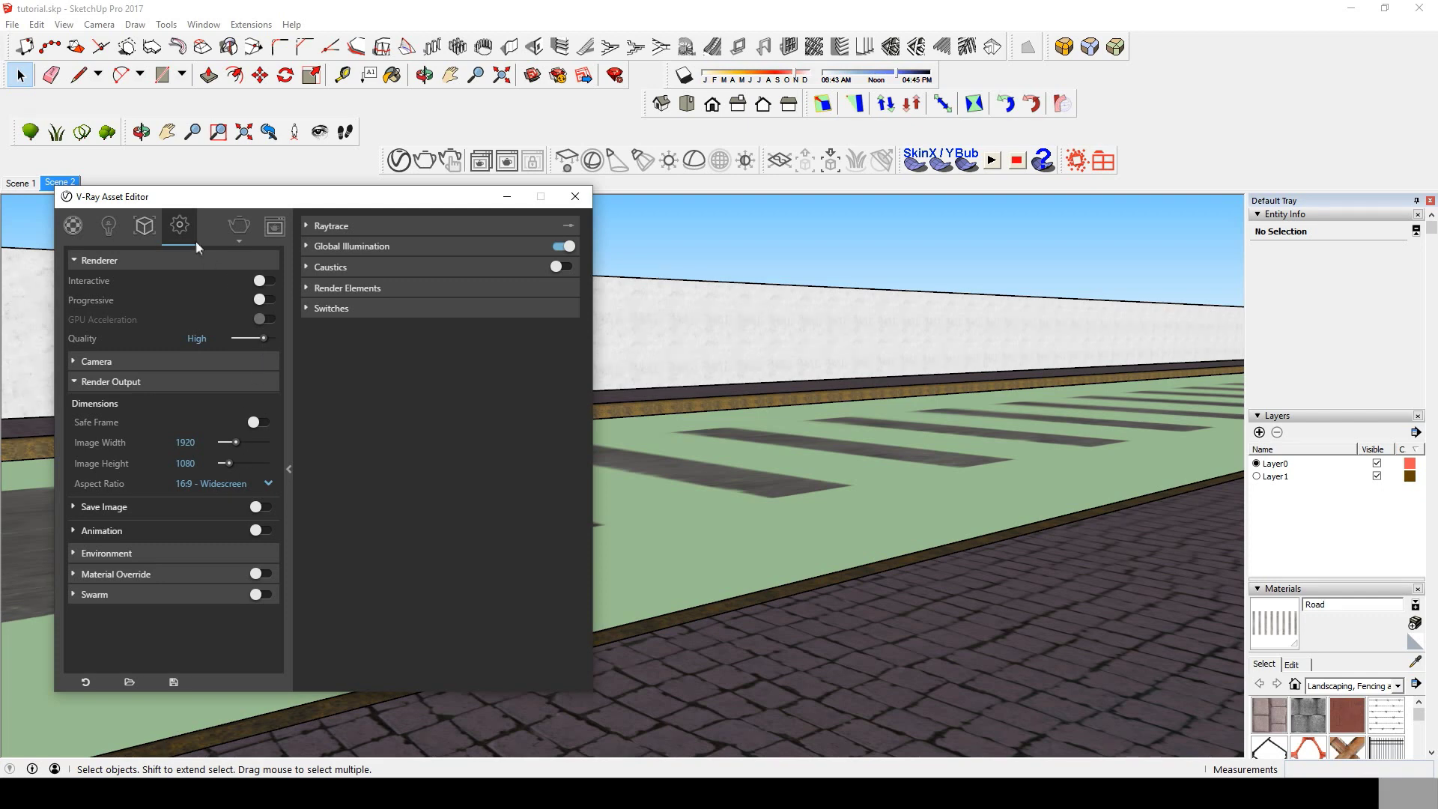
- Render the road with its zebra crosswalk in V-Ray at 1920 x 1080
left_click(240, 225)
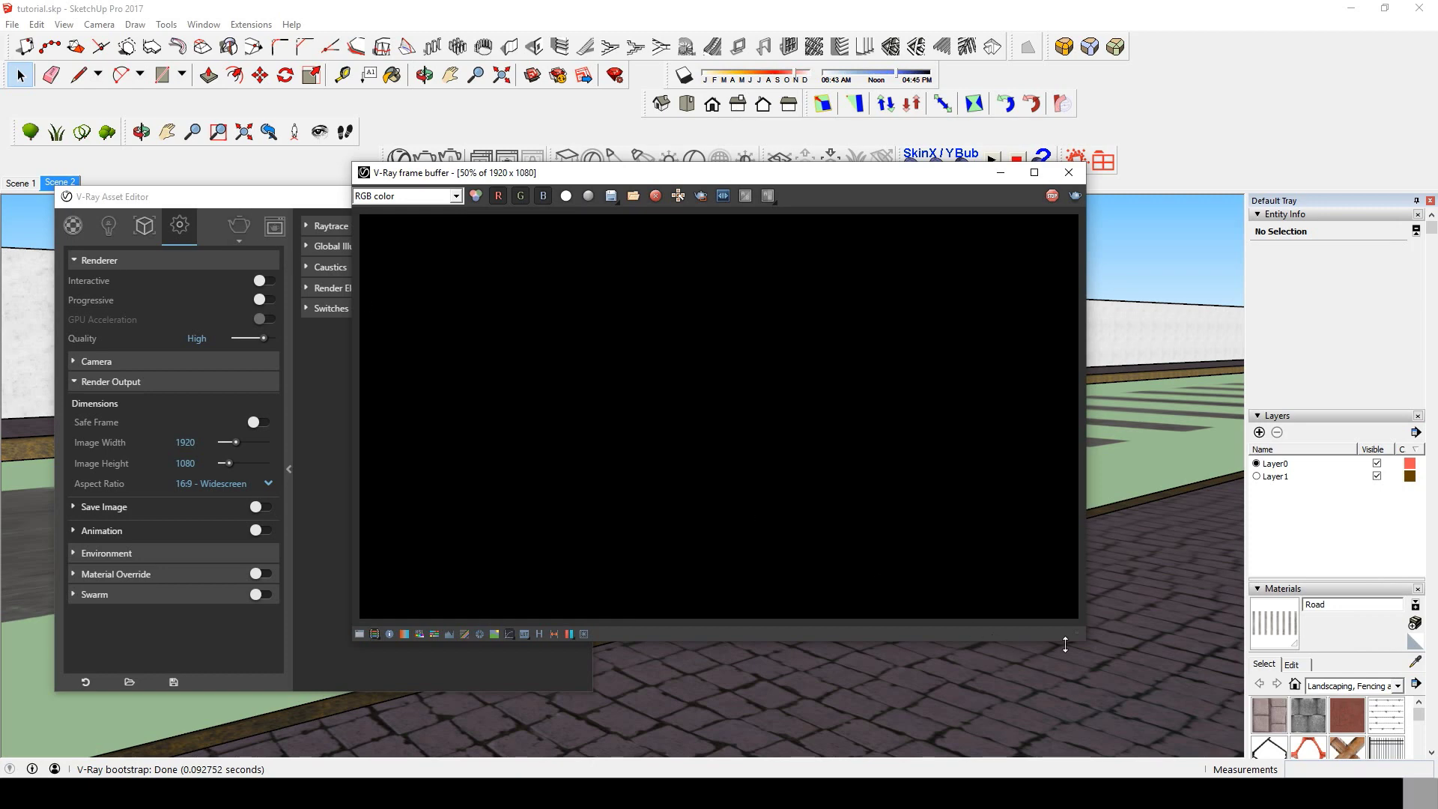